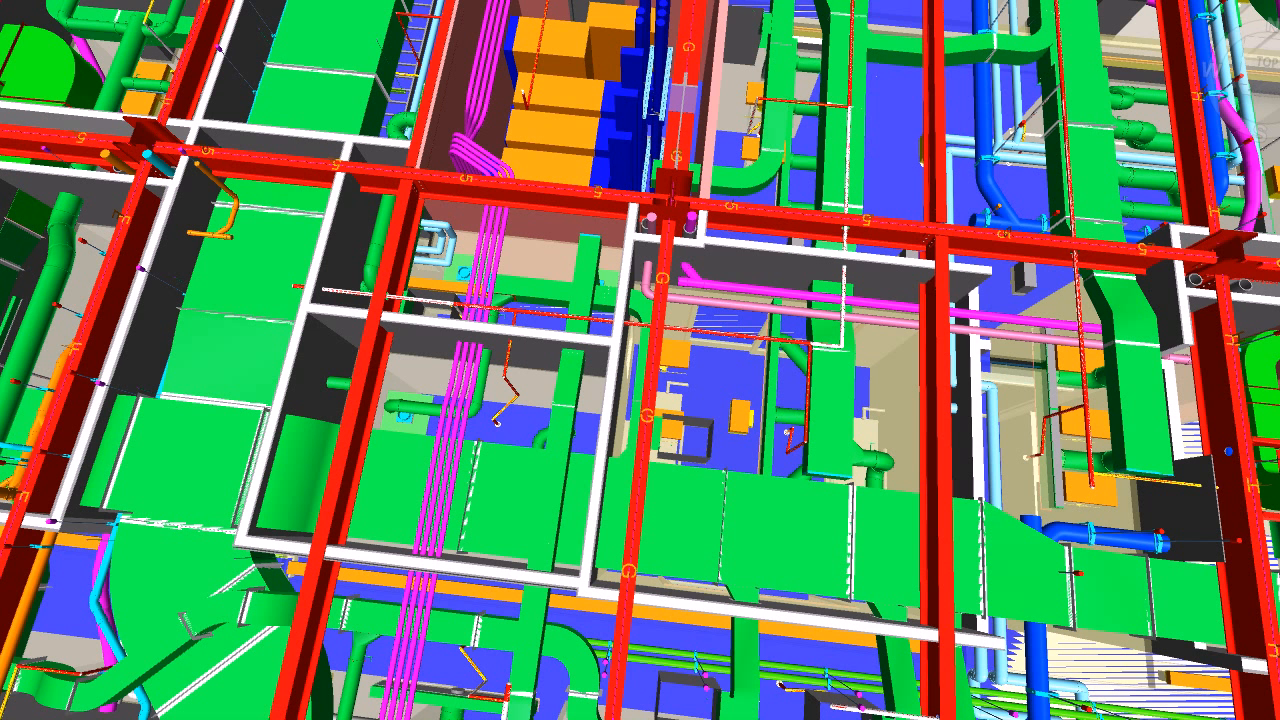
Capture a rectangular snip of the 3D model around the white-walled shaft and its ducts with the Snipping Tool
{"action": "left_click", "coordinate": [412, 717]}
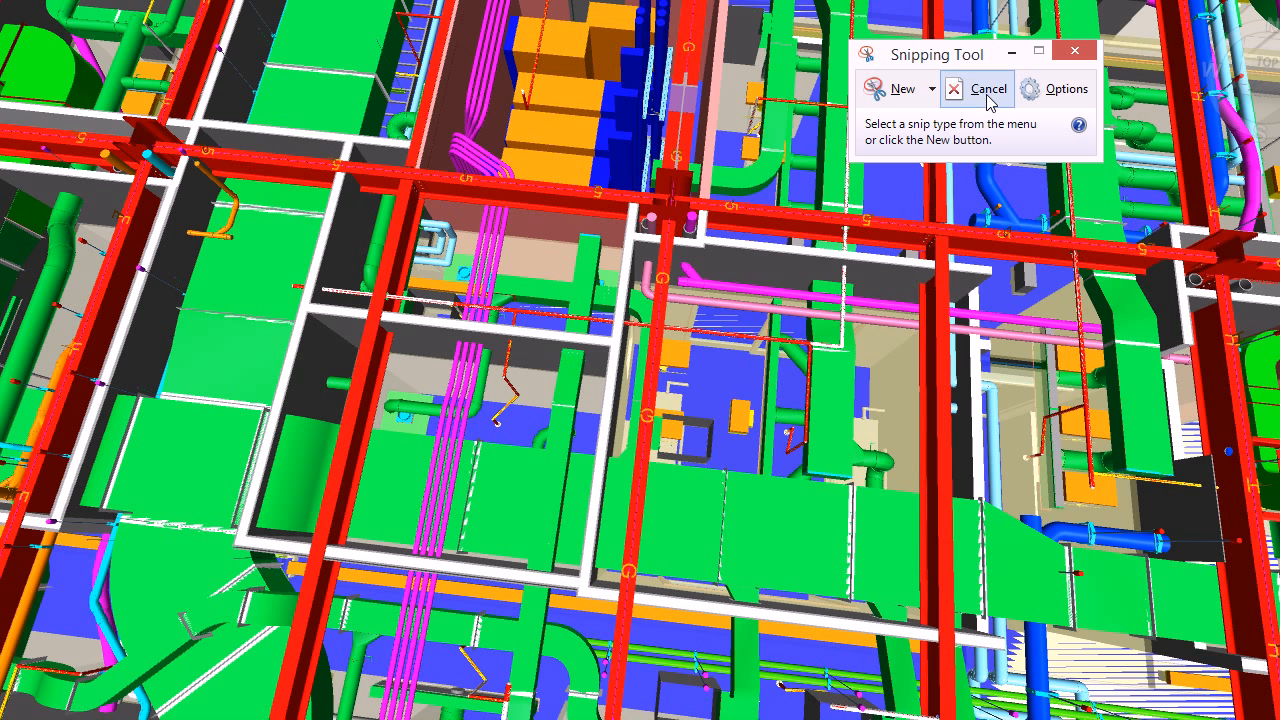
{"action": "left_click", "coordinate": [902, 96]}
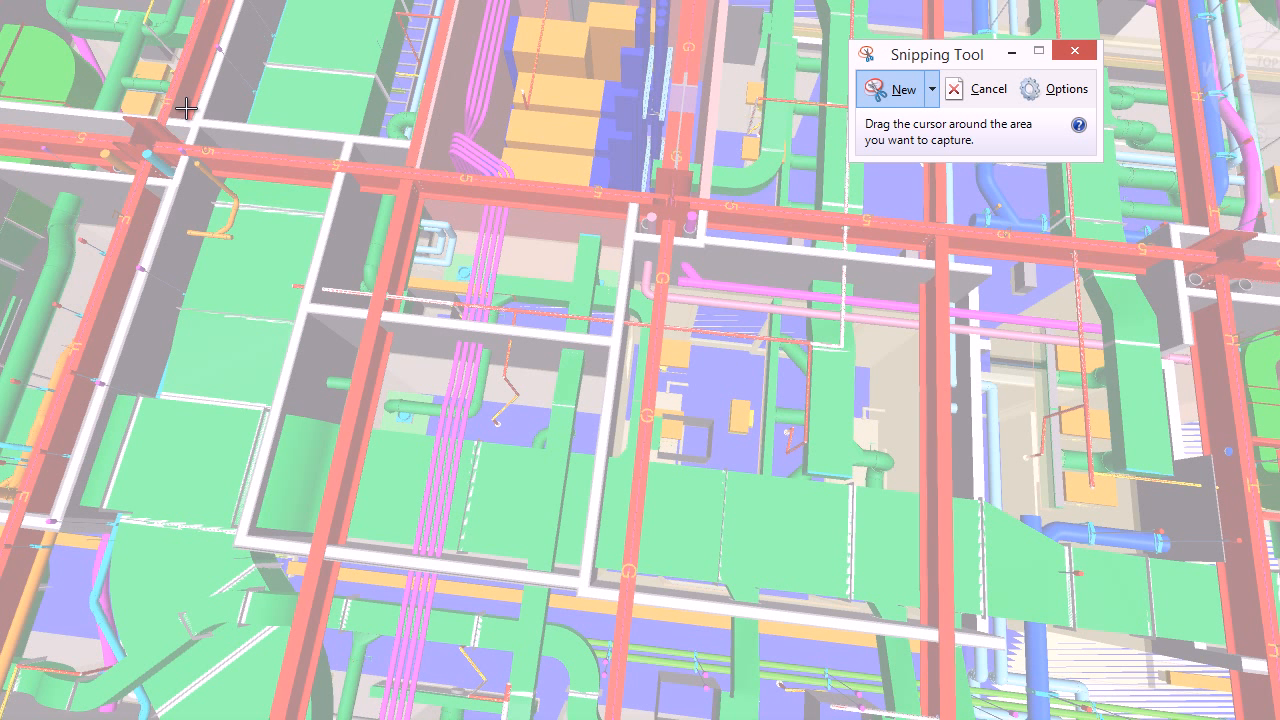
{"action": "left_click_drag", "start_coordinate": [186, 108], "coordinate": [972, 632]}
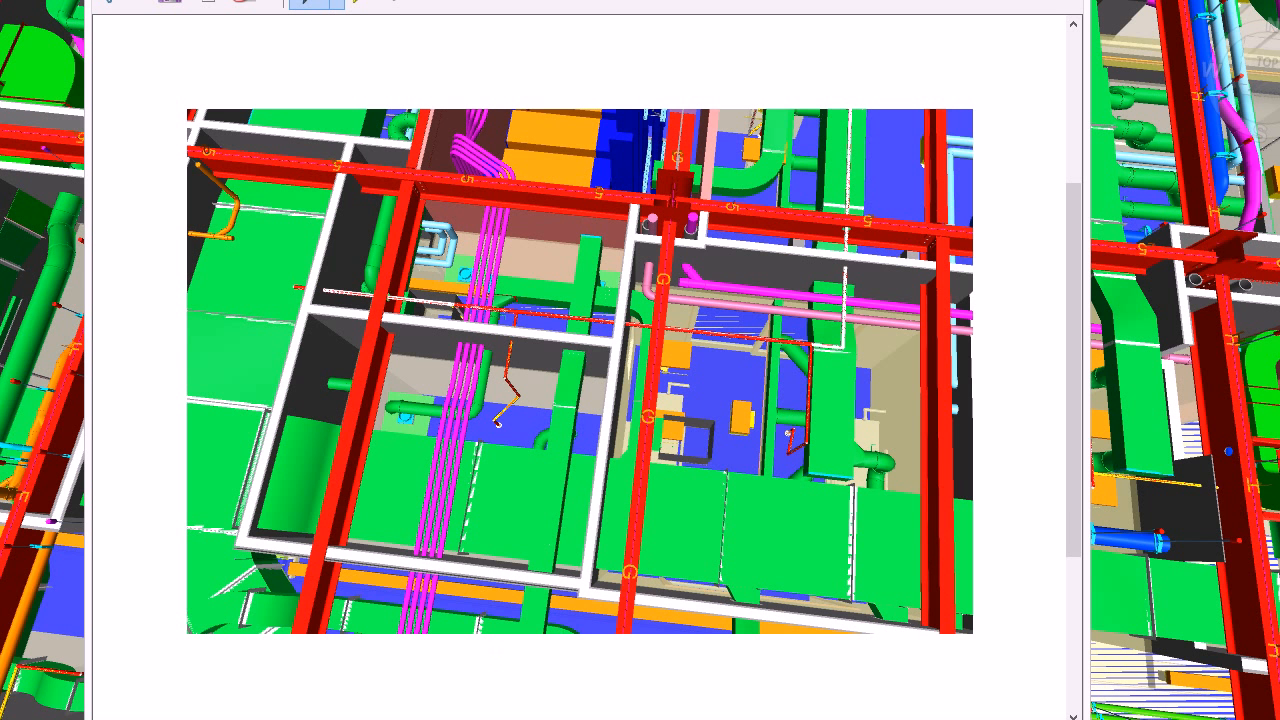
Switch to Revu, paste the snip onto the blank Document1 page, and scale and centre it within the sheet
{"action": "mouse_move", "coordinate": [284, 719]}
{"action": "left_click", "coordinate": [180, 719]}
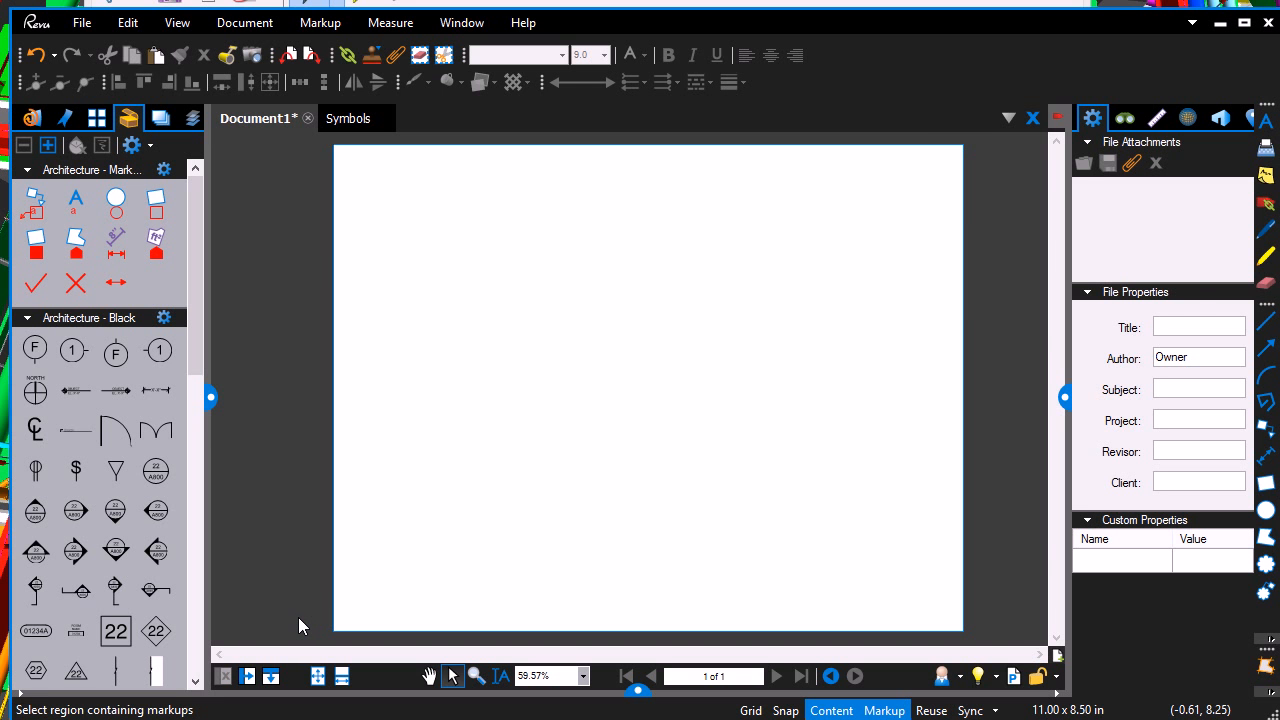
{"action": "key", "text": "ctrl+v"}
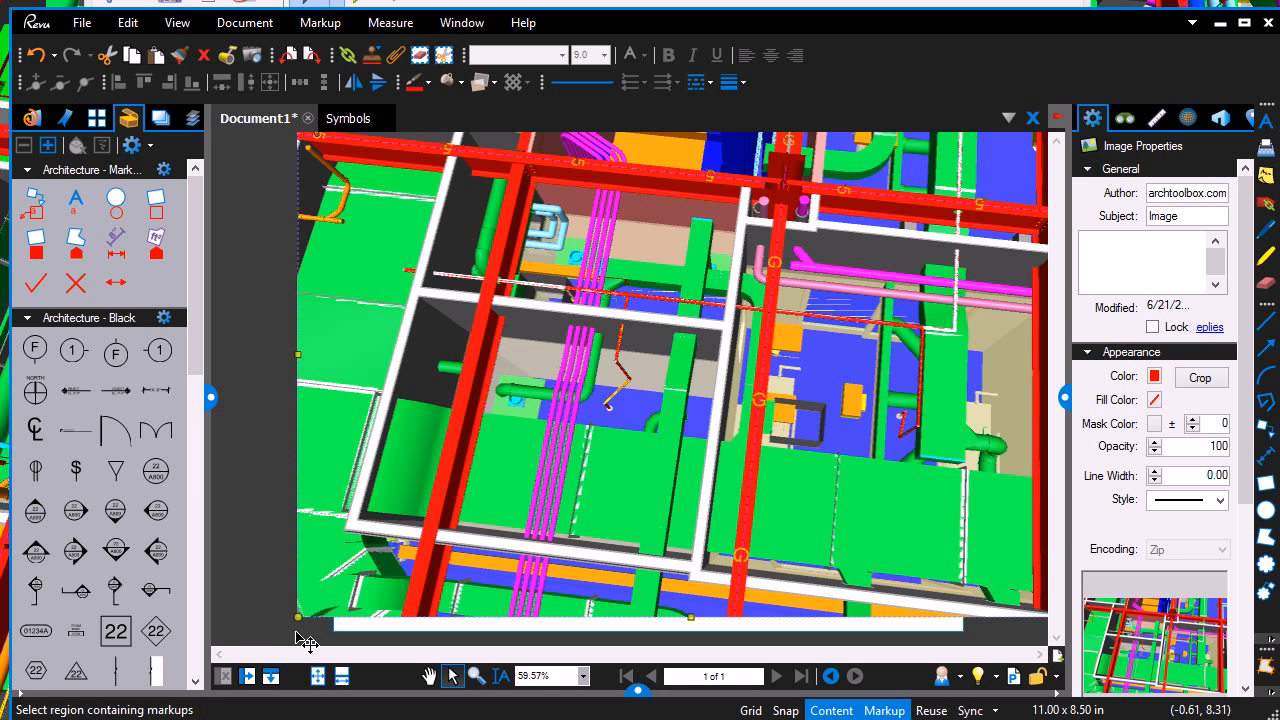
{"action": "left_click_drag", "start_coordinate": [300, 620], "coordinate": [509, 476]}
{"action": "left_click_drag", "start_coordinate": [908, 239], "coordinate": [752, 346]}
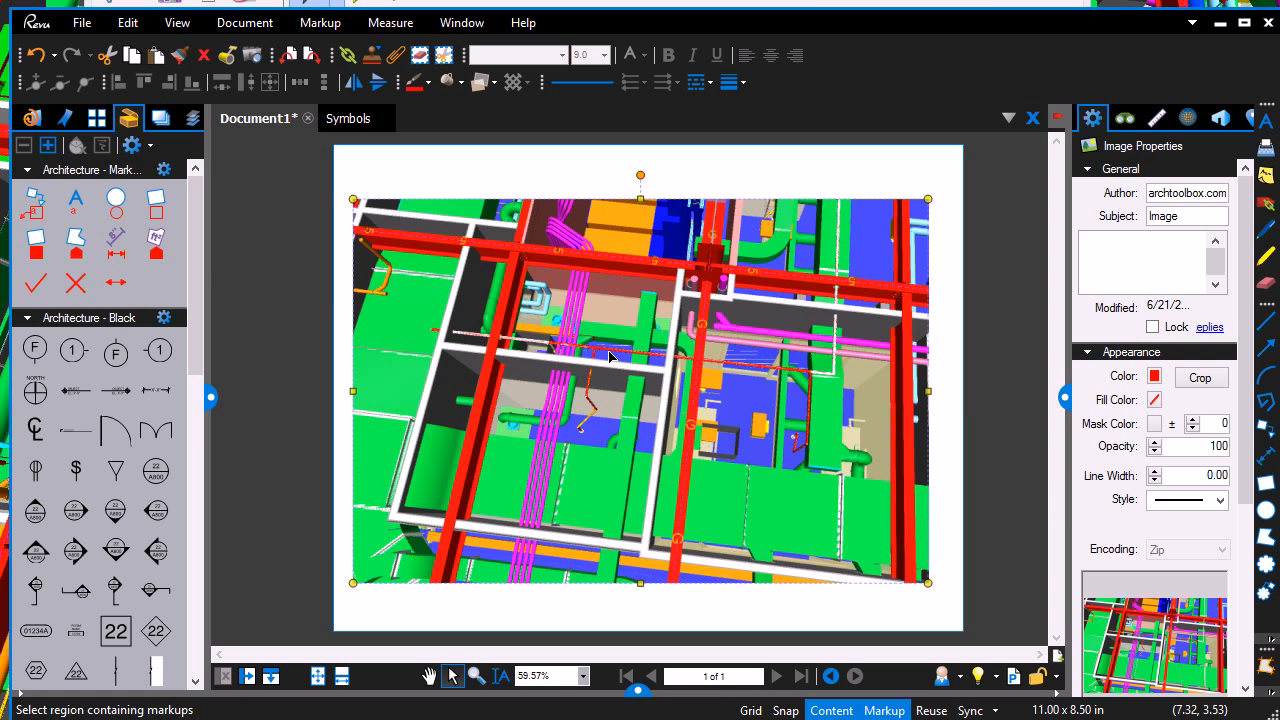
{"action": "left_click", "coordinate": [304, 300]}
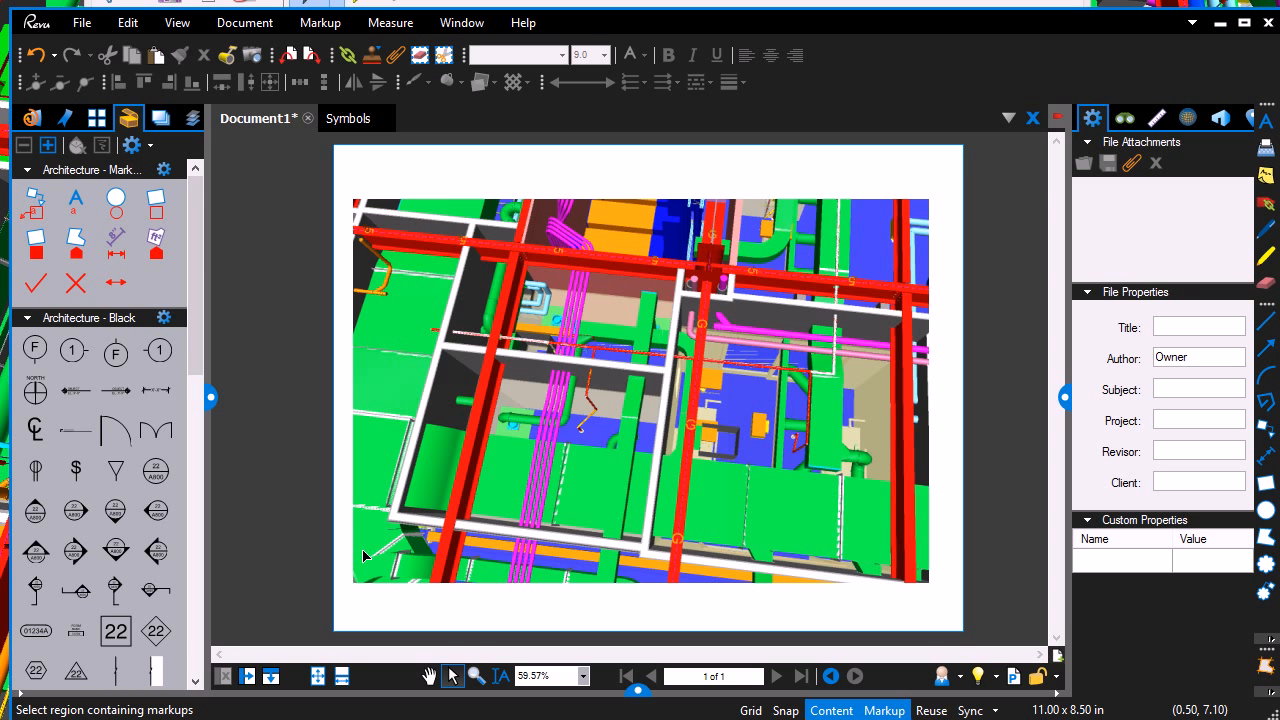
Draw a closed polyline about 4.8 by 3.5 in along the four white walls of the lower-left shaft
{"action": "scroll", "coordinate": [371, 534], "scroll_direction": "up", "scroll_amount": 4}
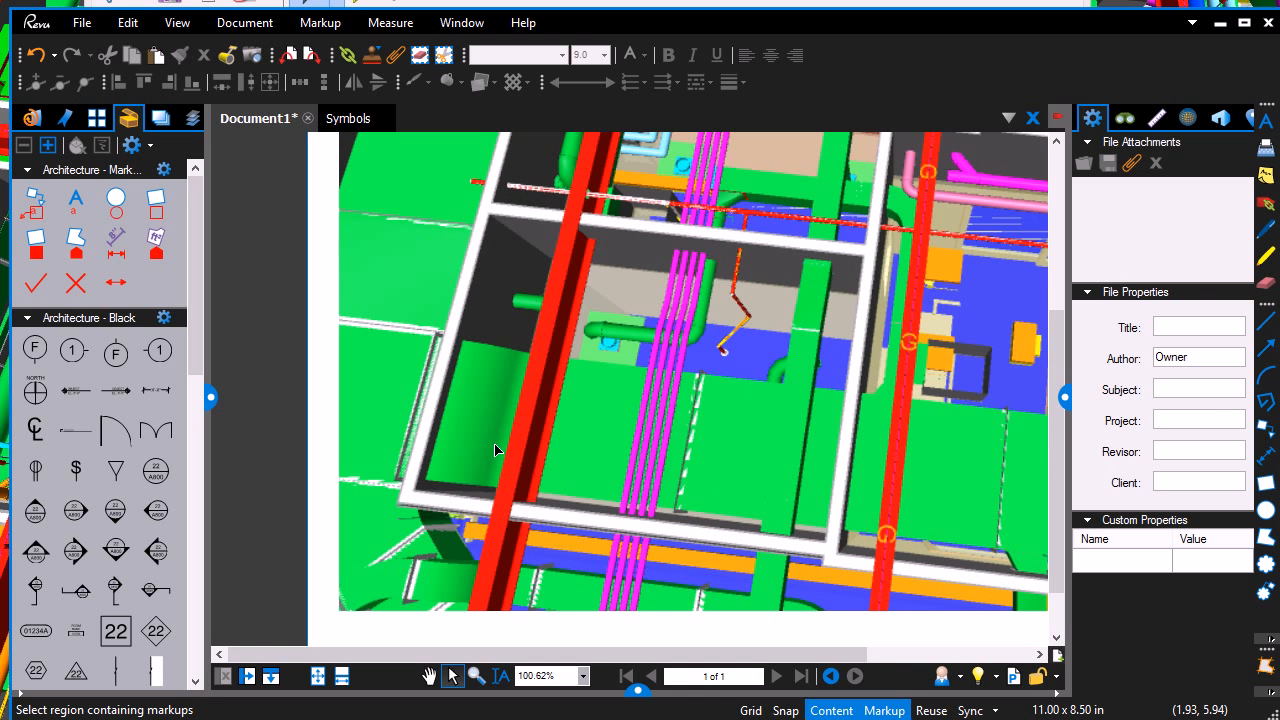
{"action": "scroll", "coordinate": [494, 443], "scroll_direction": "up", "scroll_amount": 1}
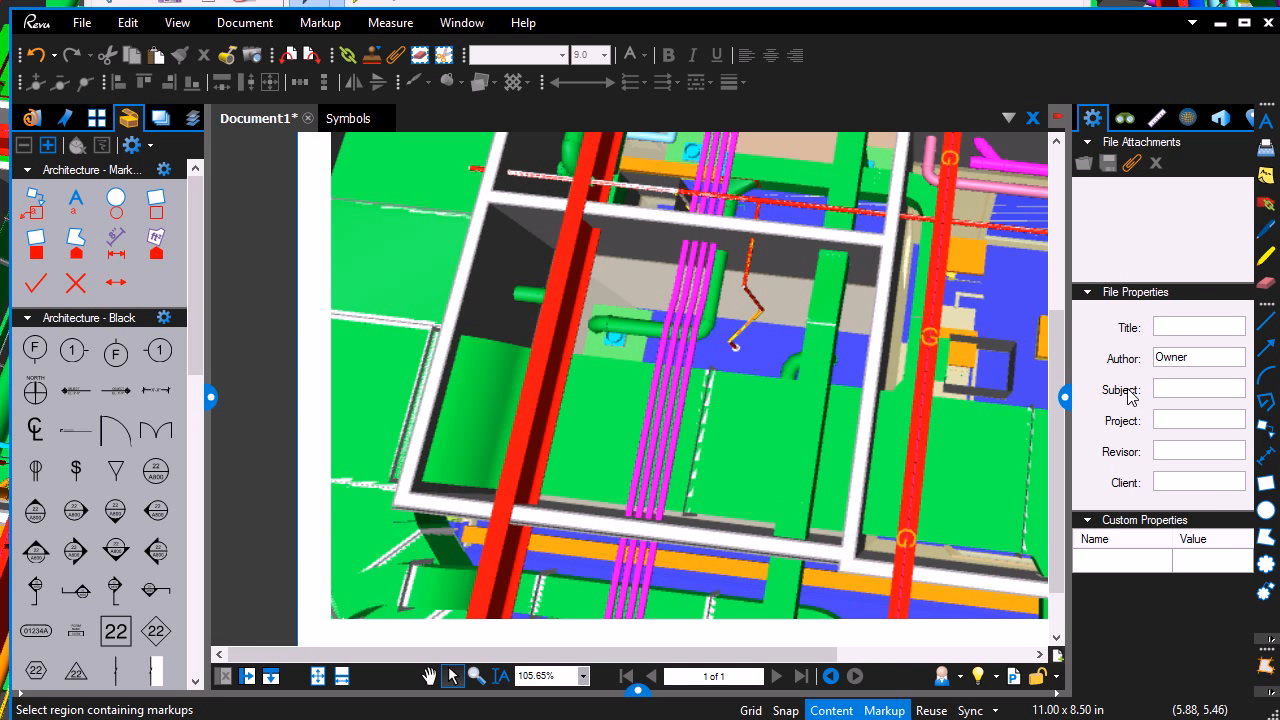
{"action": "left_click", "coordinate": [1266, 401]}
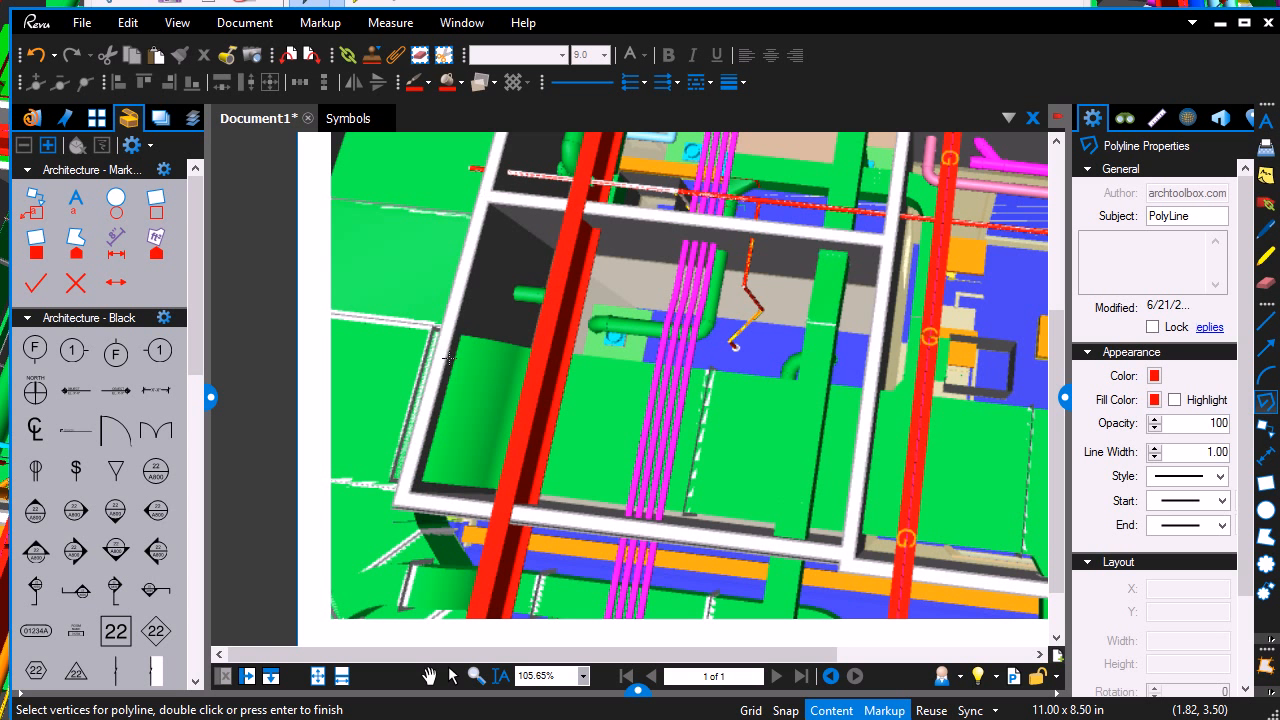
{"action": "left_click", "coordinate": [403, 496]}
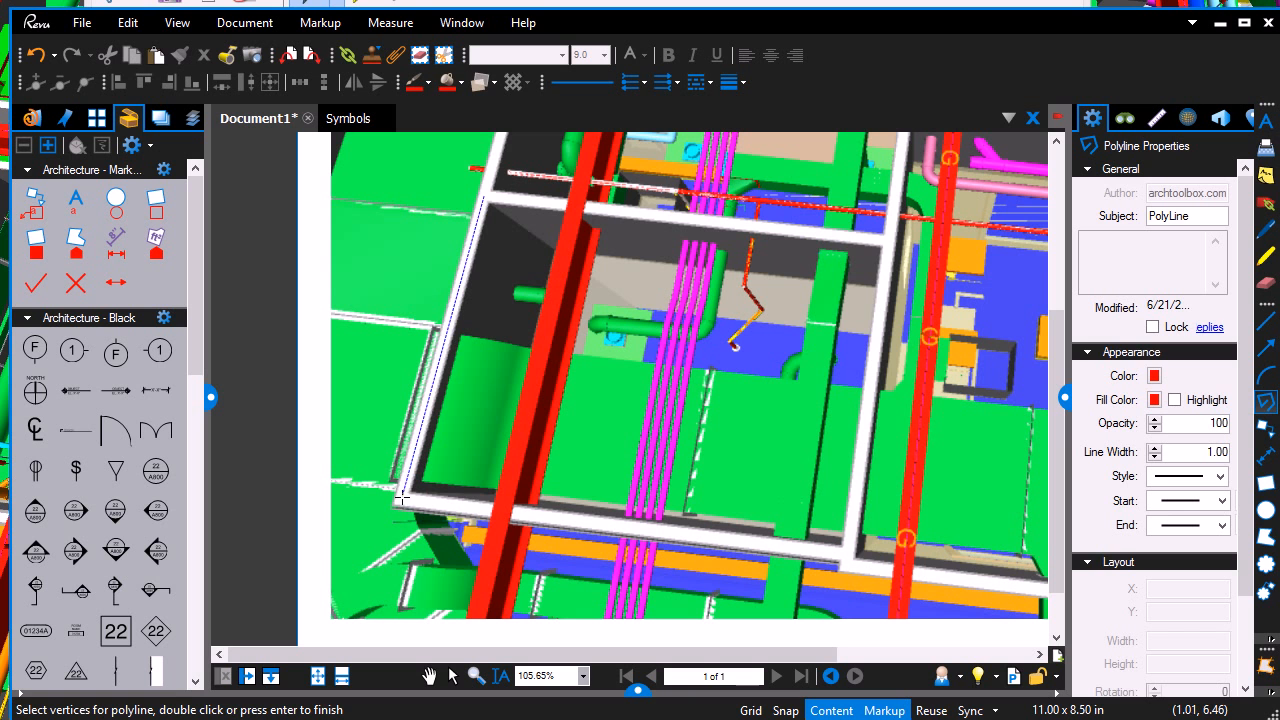
{"action": "left_click", "coordinate": [848, 553]}
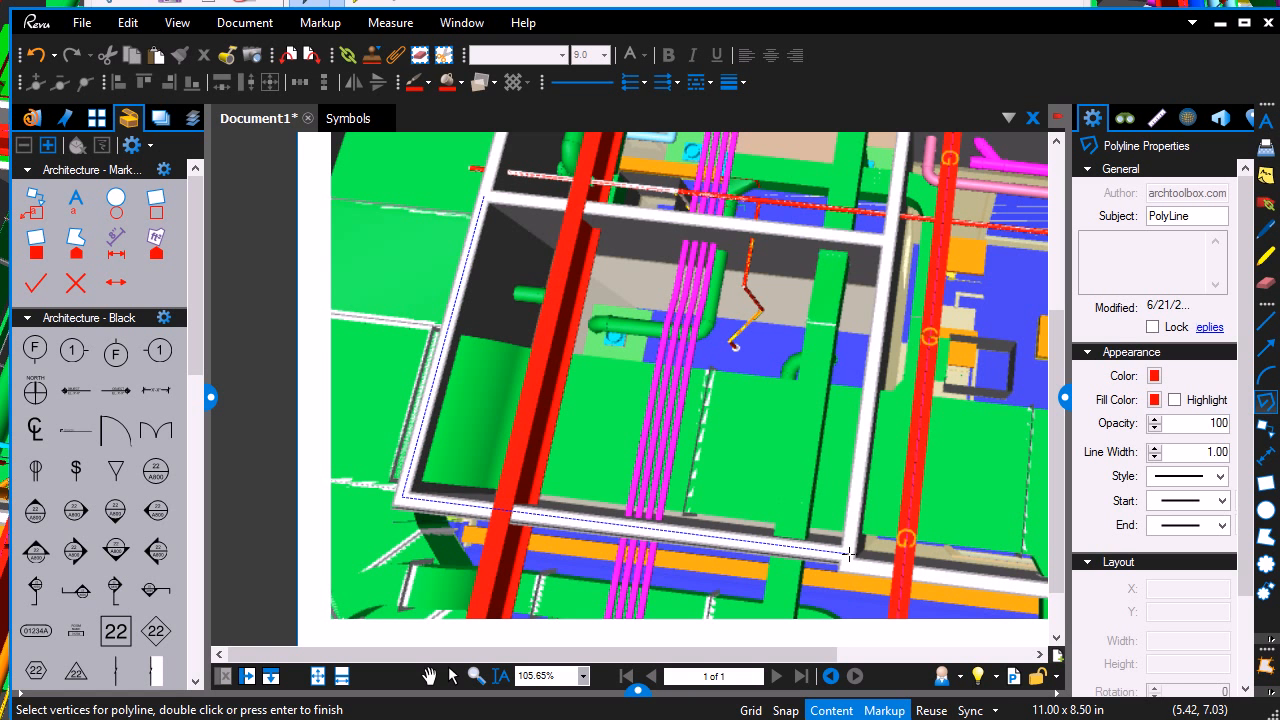
{"action": "left_click", "coordinate": [886, 241]}
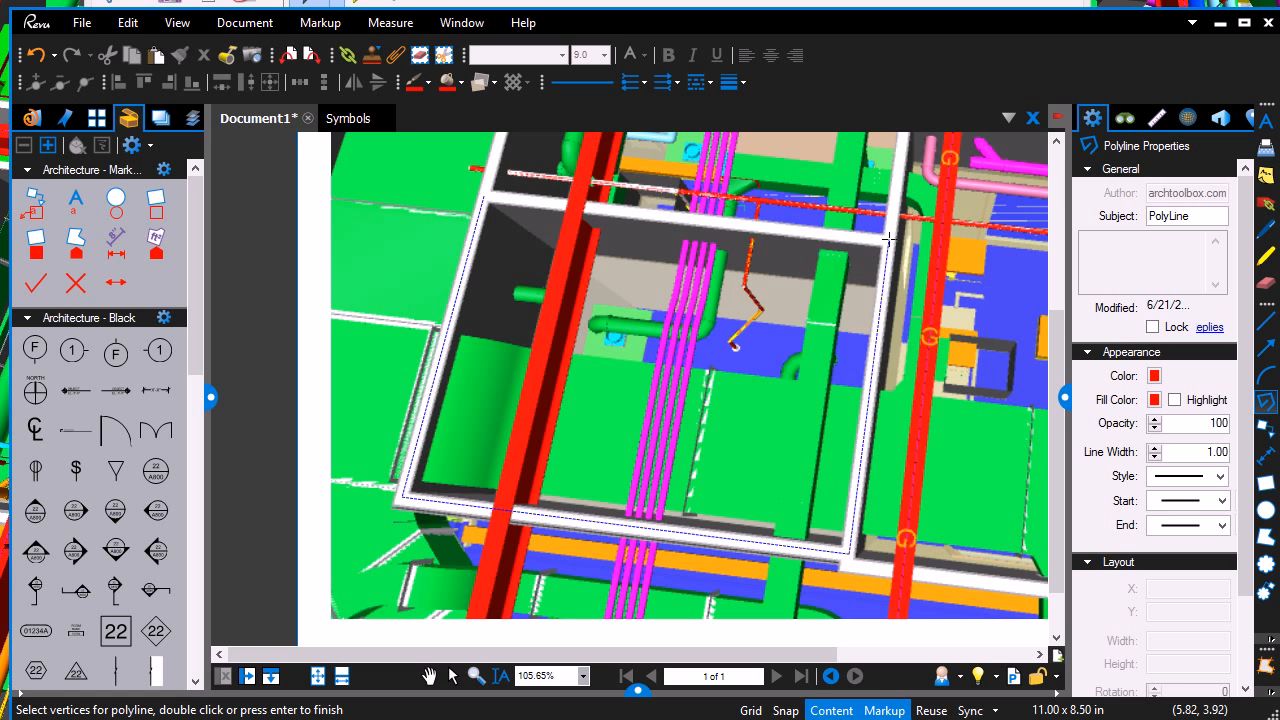
{"action": "double_click", "coordinate": [486, 198]}
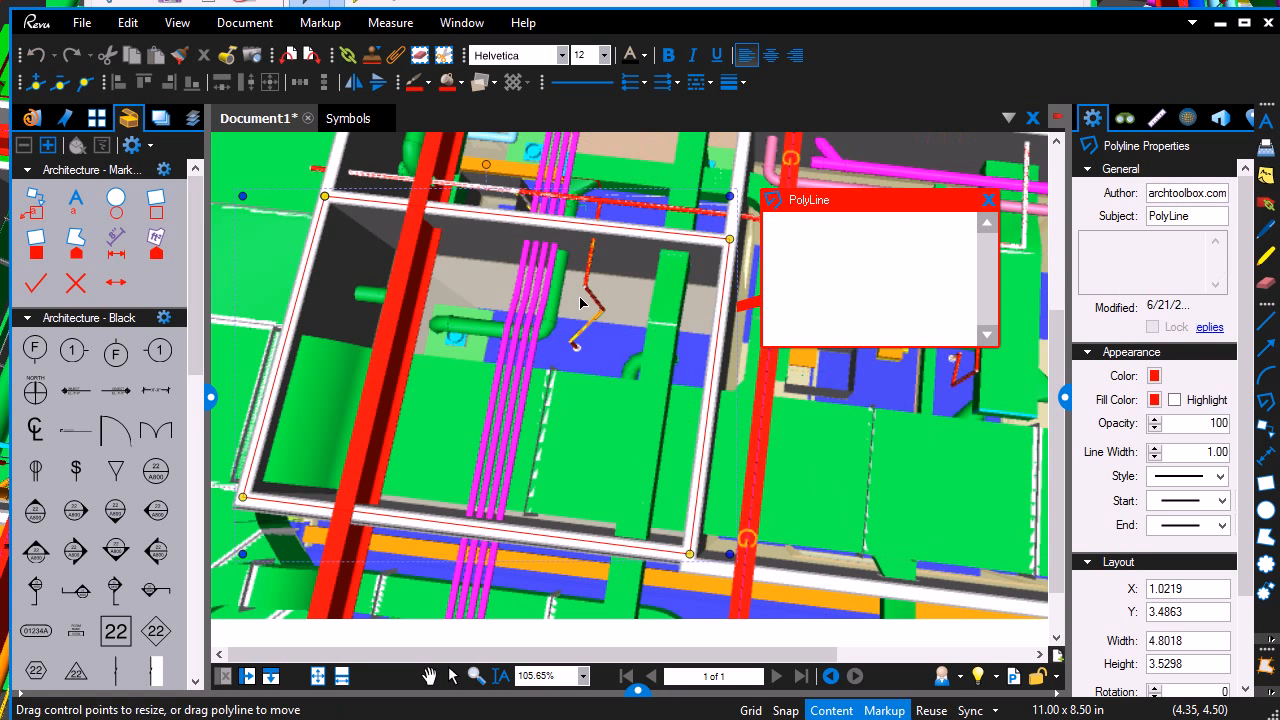
{"action": "left_click", "coordinate": [989, 206]}
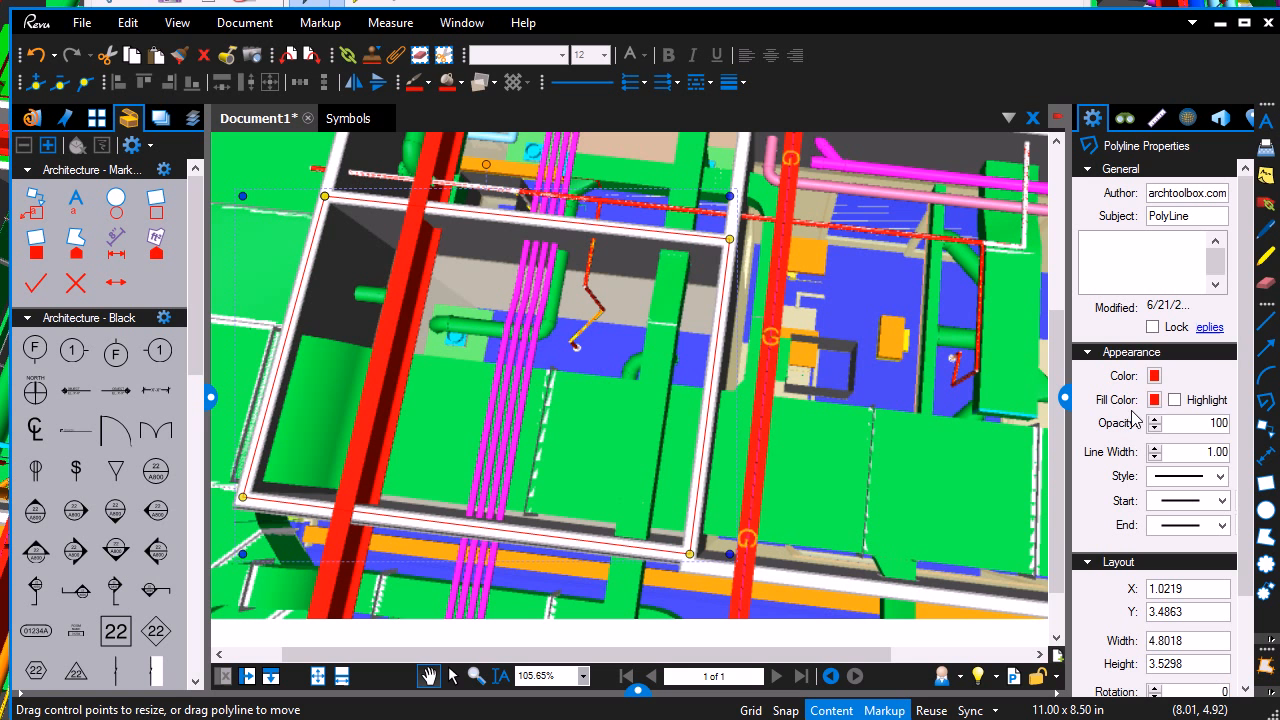
Format the shaft polyline with the 2HR line style, 90 opacity and a line width of 2.00
{"action": "left_click", "coordinate": [1220, 478]}
{"action": "scroll", "coordinate": [1232, 322], "scroll_direction": "up", "scroll_amount": 5}
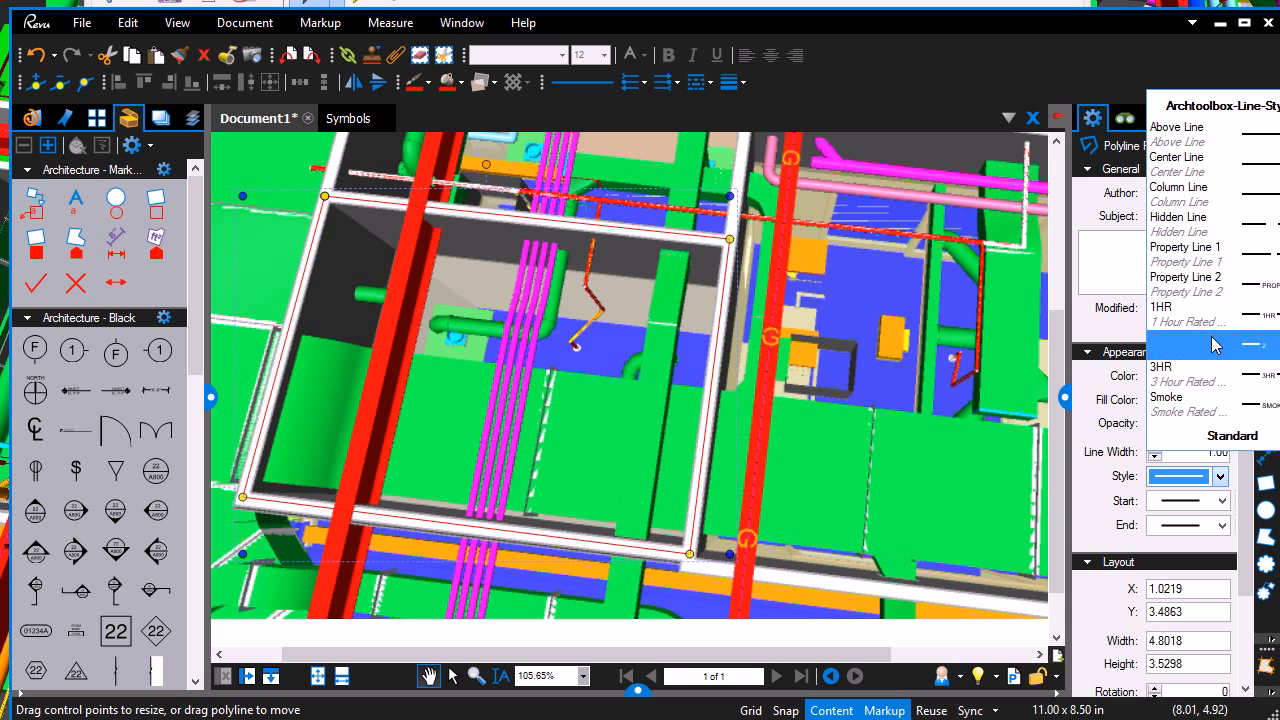
{"action": "left_click", "coordinate": [1214, 351]}
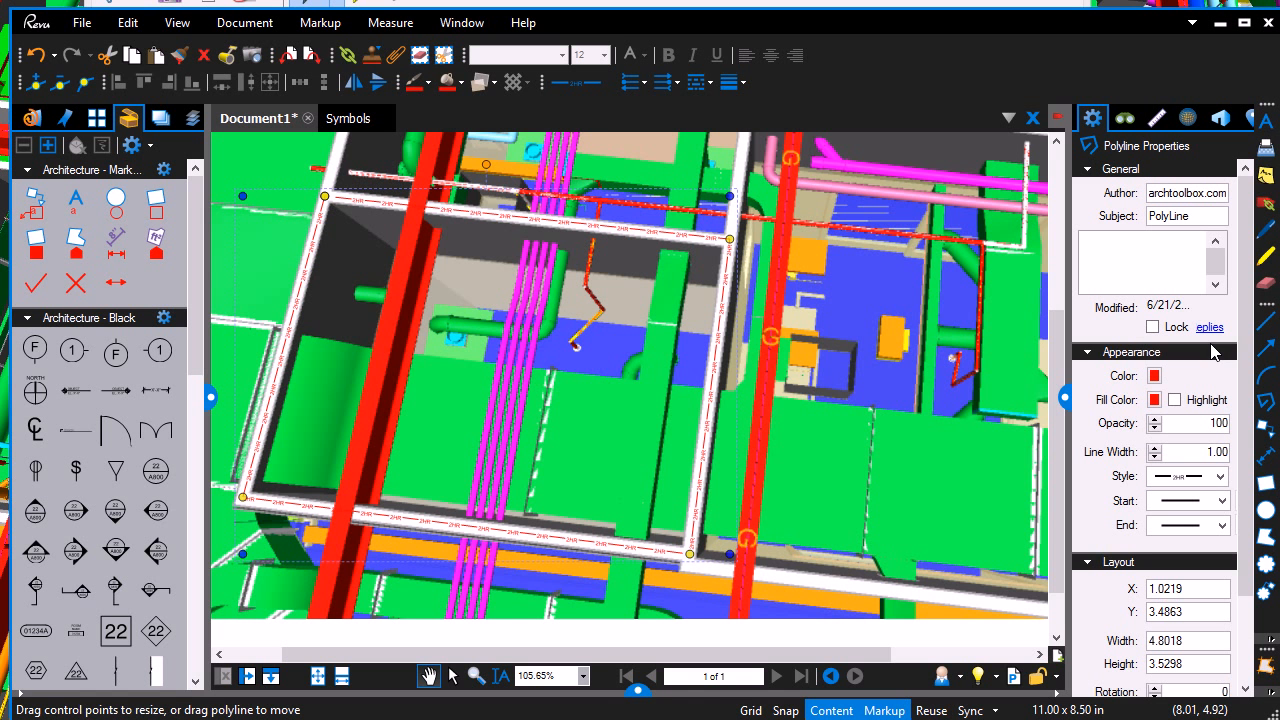
{"action": "left_click", "coordinate": [1155, 428]}
{"action": "left_click", "coordinate": [1154, 448]}
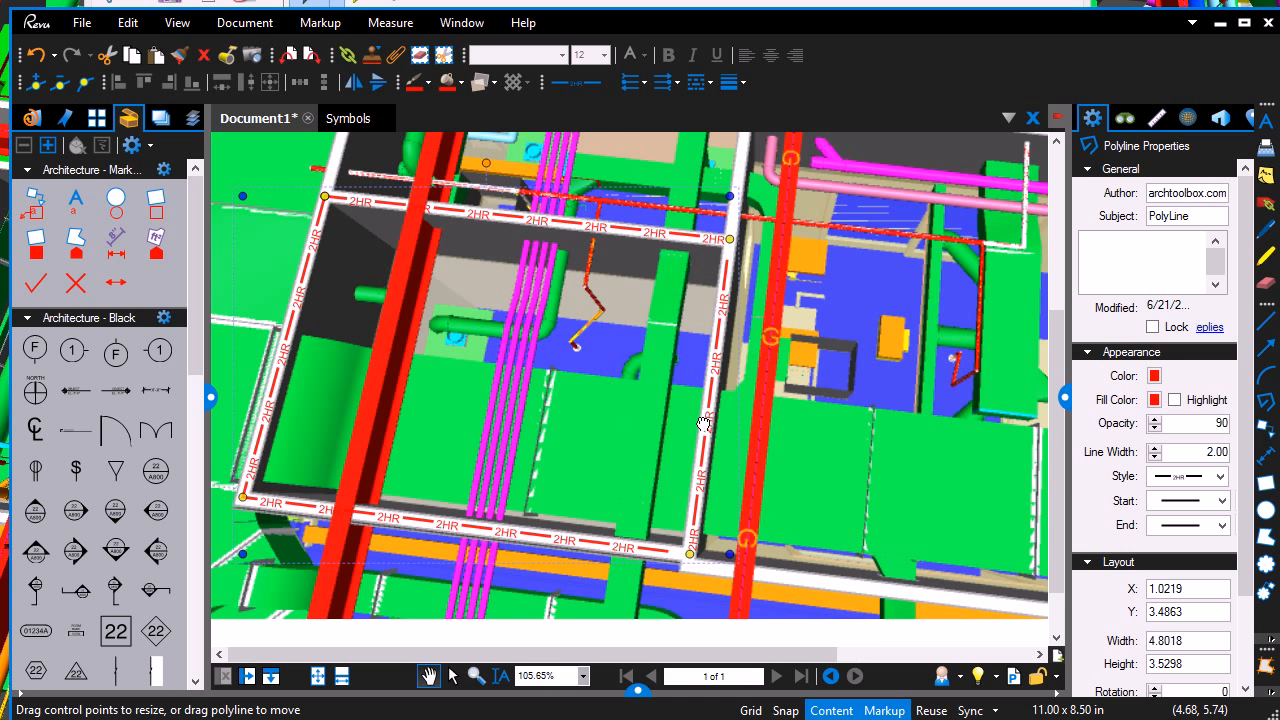
Add a callout reading "Damper required" beside the shaft, with its leader pointing to the narrow vertical duct at the upper wall
{"action": "scroll", "coordinate": [704, 424], "scroll_direction": "left", "scroll_amount": 3}
{"action": "scroll", "coordinate": [703, 424], "scroll_direction": "down", "scroll_amount": 1}
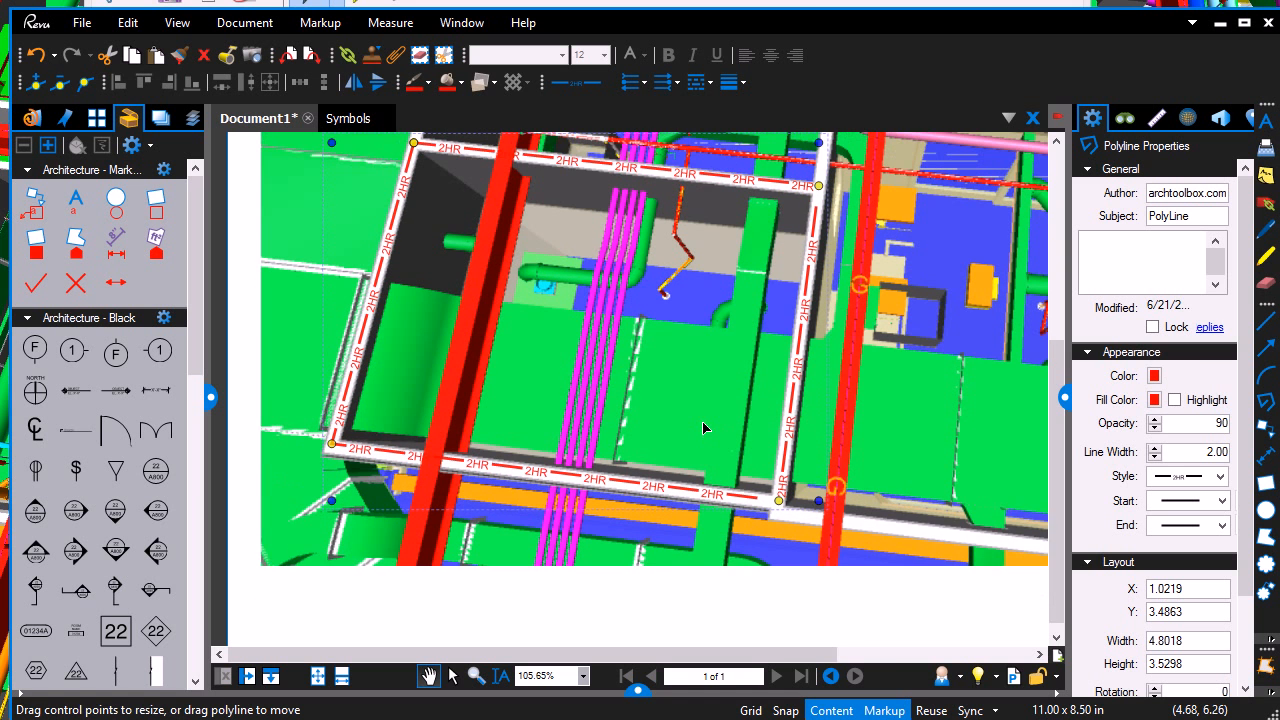
{"action": "scroll", "coordinate": [703, 428], "scroll_direction": "down", "scroll_amount": 1}
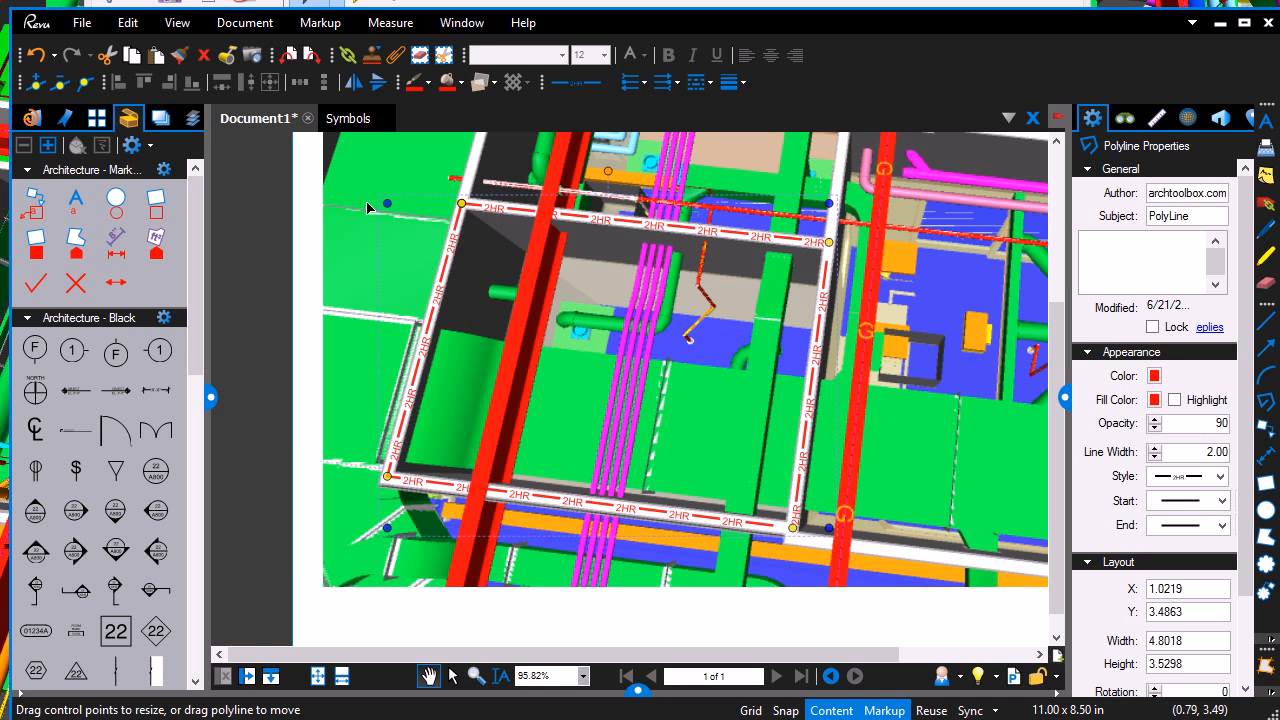
{"action": "left_click", "coordinate": [33, 206]}
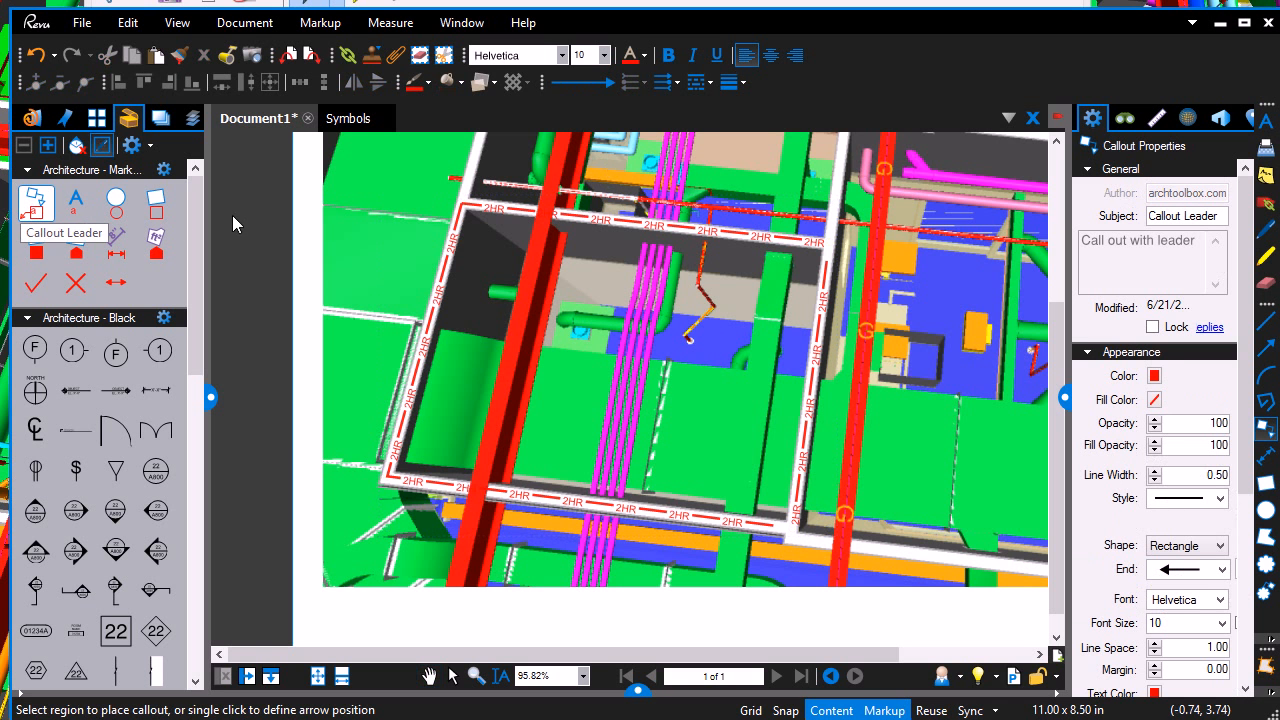
{"action": "left_click", "coordinate": [769, 250]}
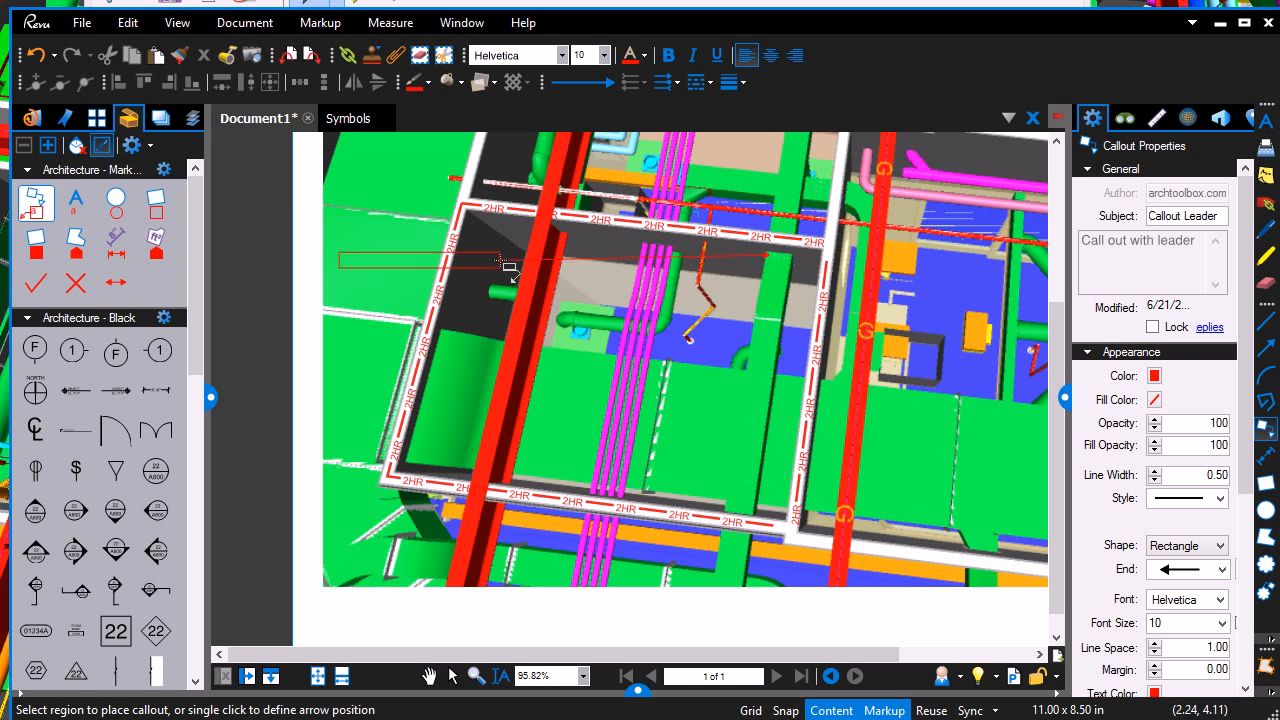
{"action": "left_click", "coordinate": [432, 229]}
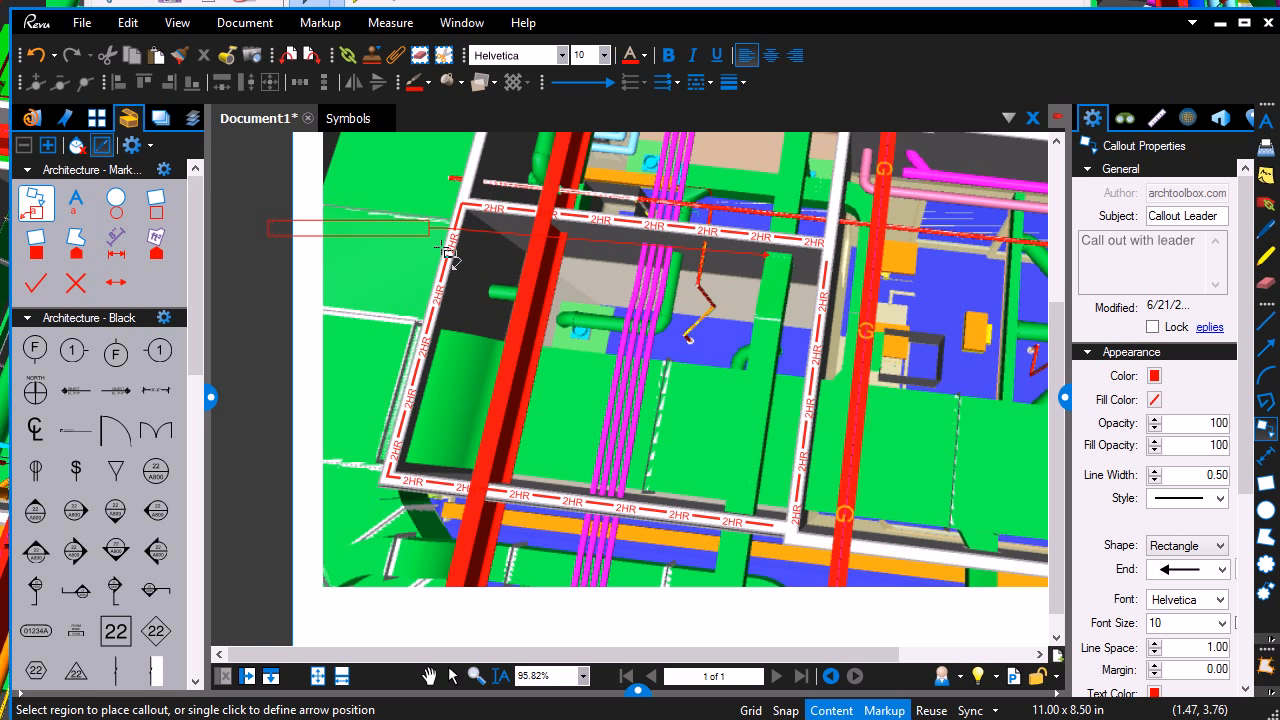
{"action": "type", "text": "Damper "}
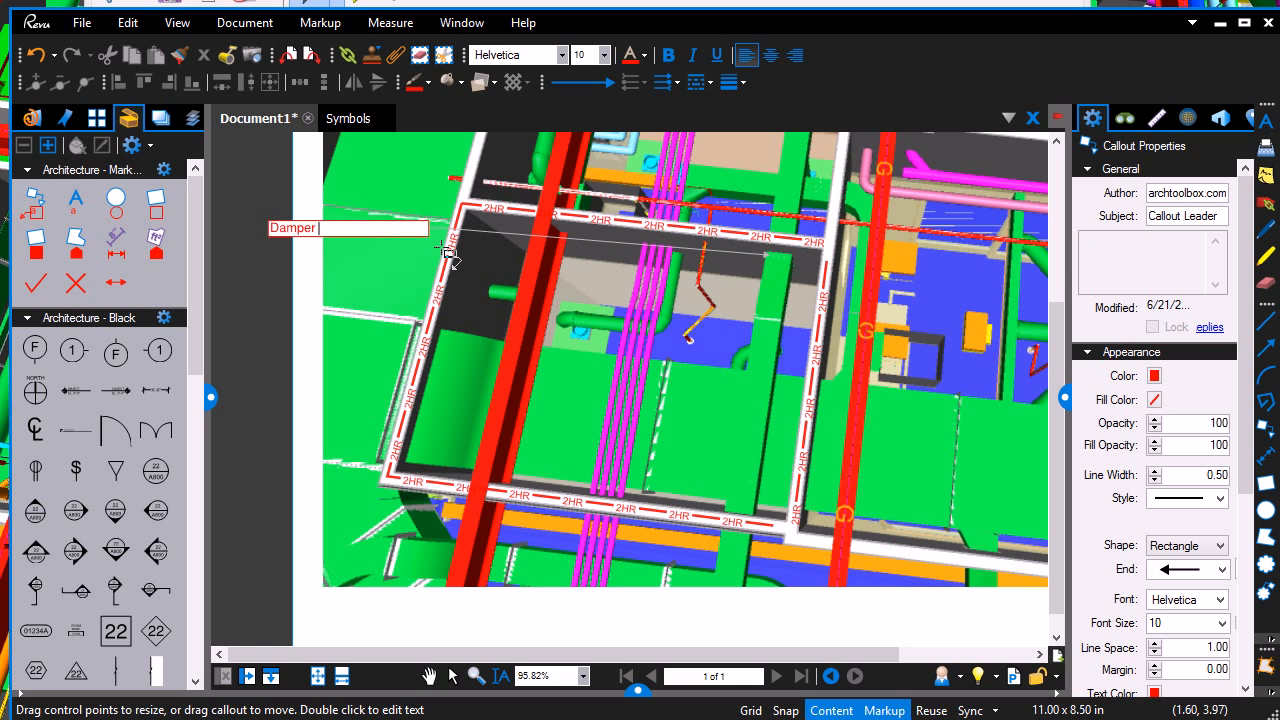
{"action": "type", "text": "required"}
{"action": "left_click", "coordinate": [365, 281]}
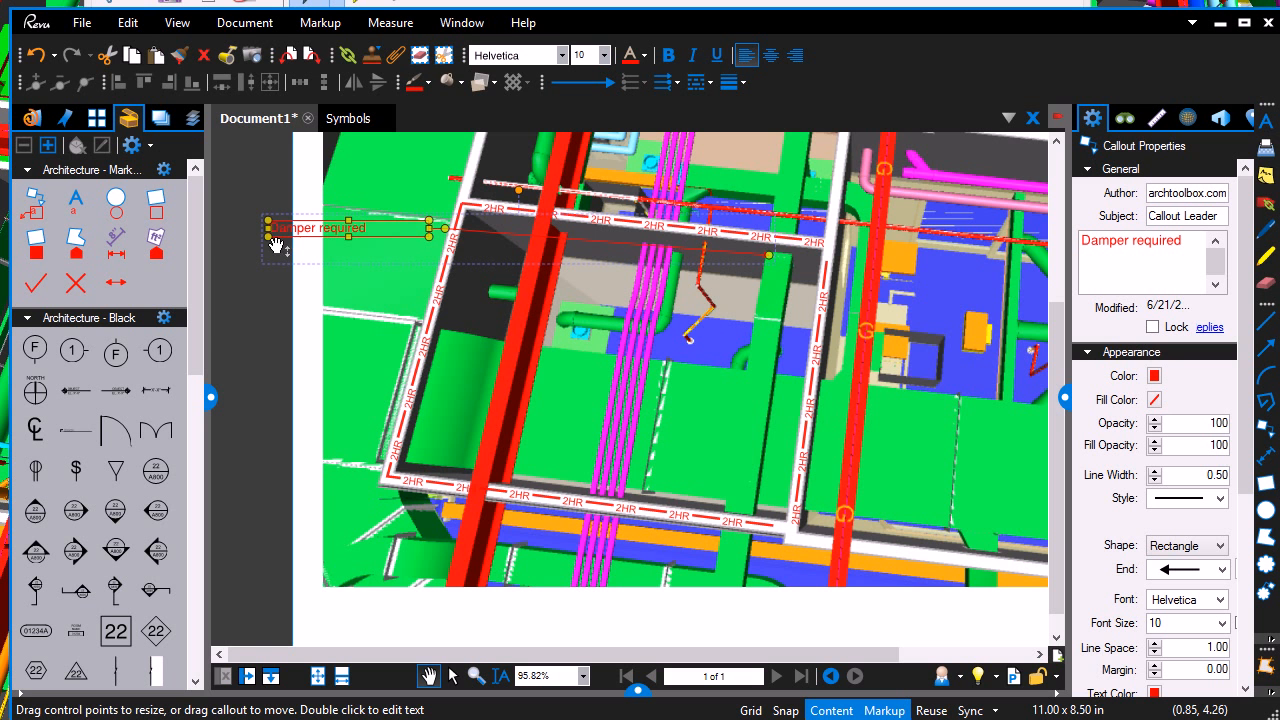
Narrow the callout box to wrap its text onto two lines, fill it white and shift it slightly away from the shaft
{"action": "left_click_drag", "start_coordinate": [269, 237], "coordinate": [354, 258]}
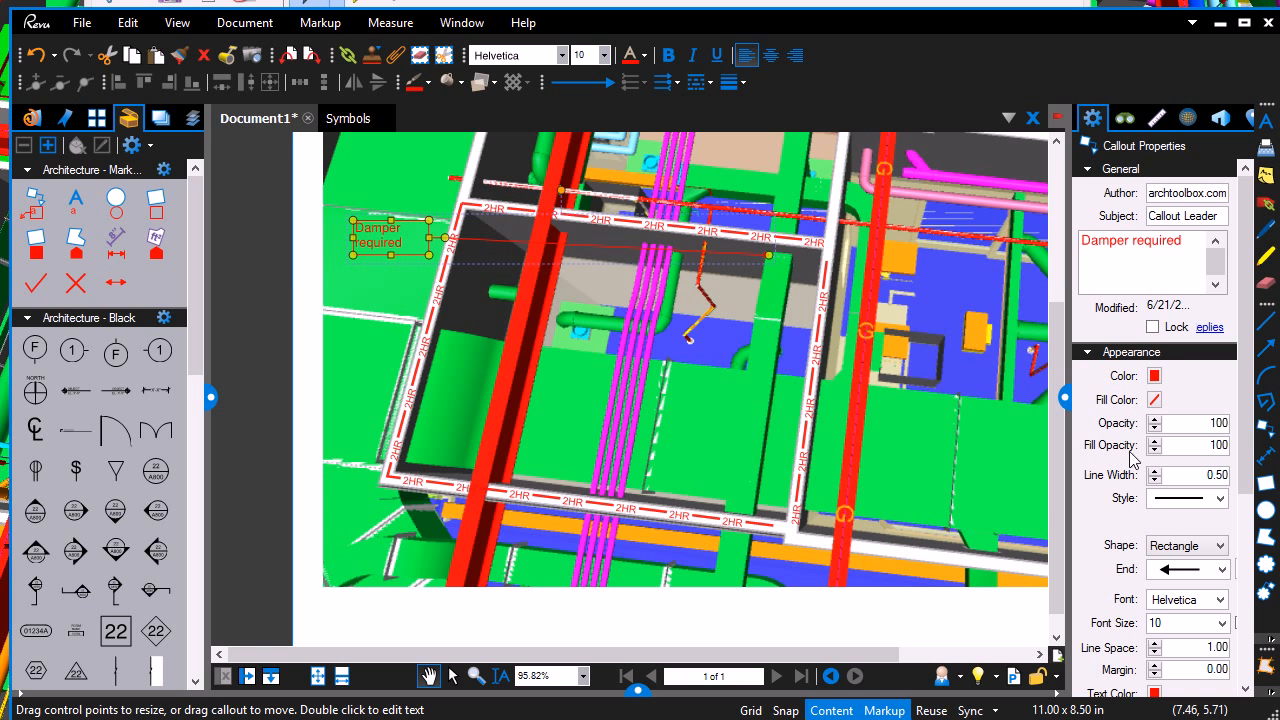
{"action": "left_click", "coordinate": [1155, 401]}
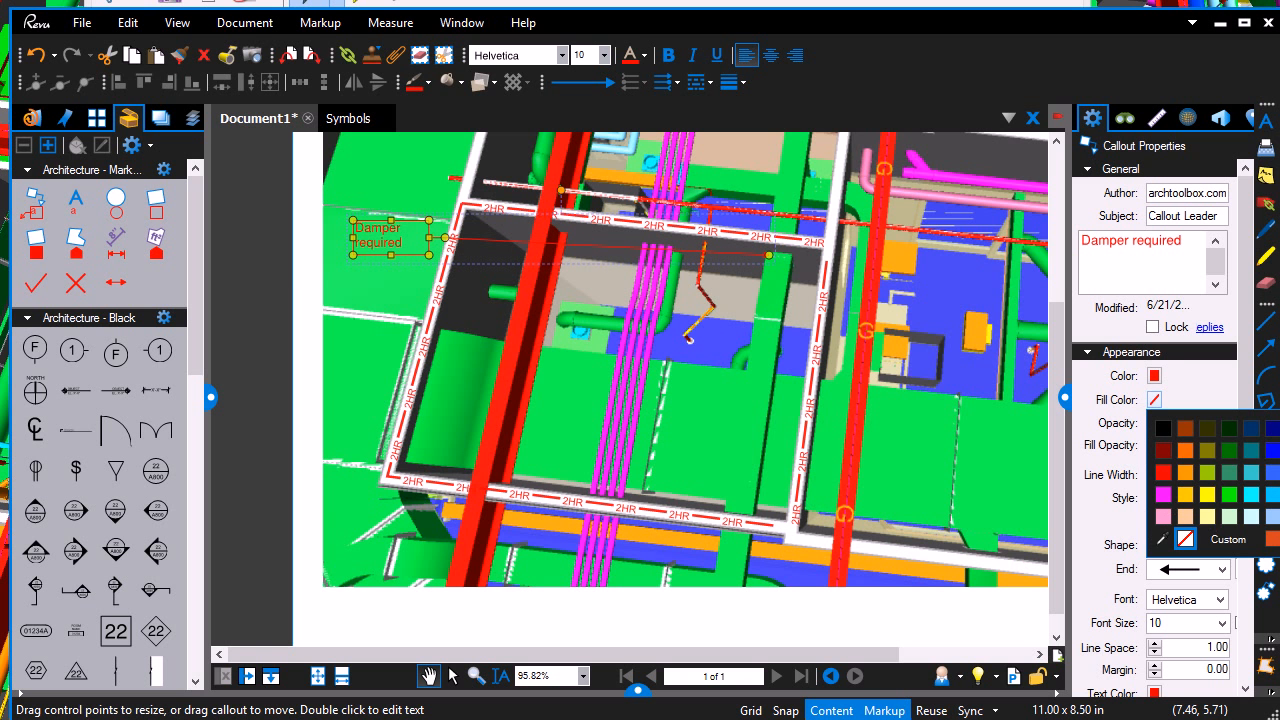
{"action": "left_click", "coordinate": [1186, 538]}
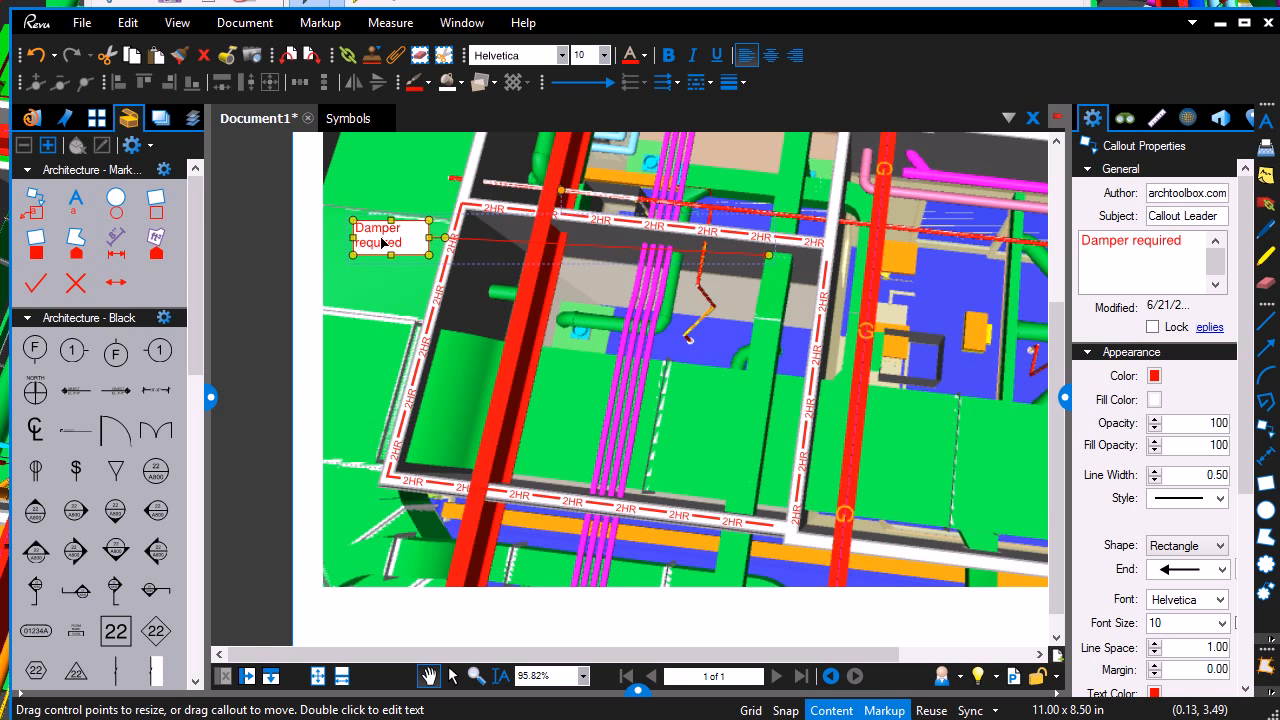
{"action": "left_click_drag", "start_coordinate": [382, 238], "coordinate": [368, 238]}
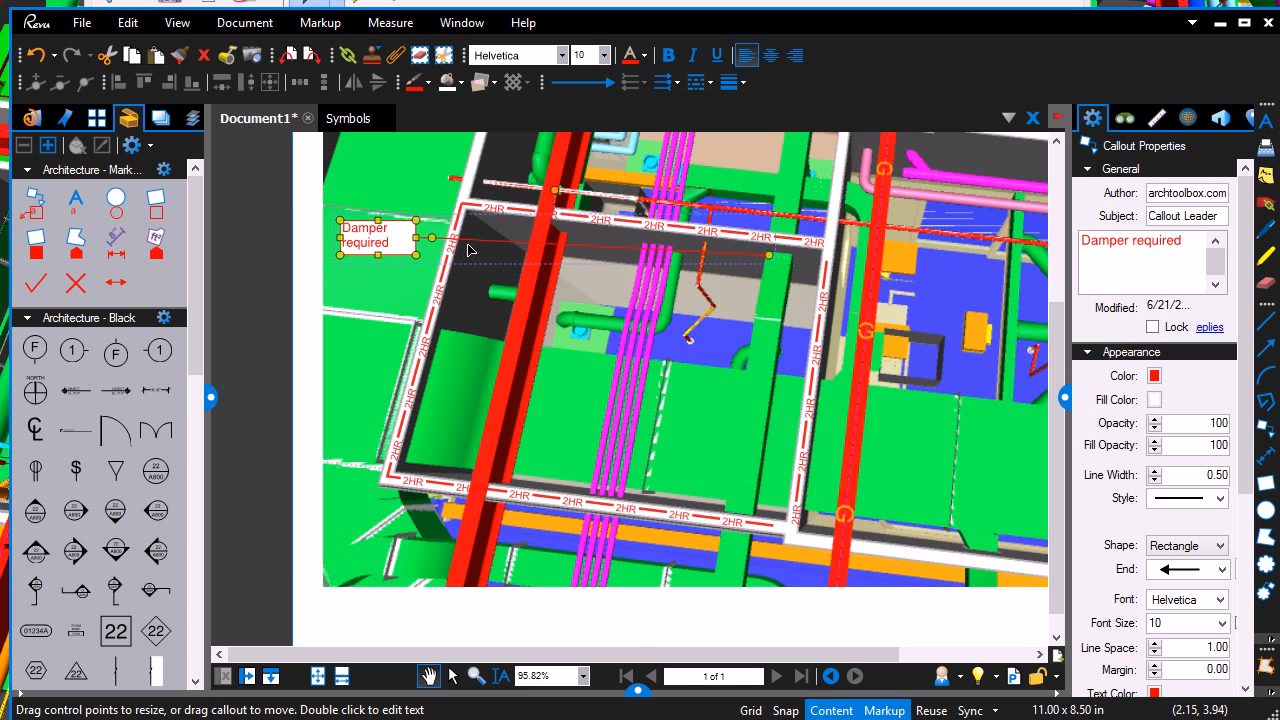
Add a second leader from the "Damper required" callout to the narrow duct where it meets the shaft's lower wall
{"action": "right_click", "coordinate": [407, 244]}
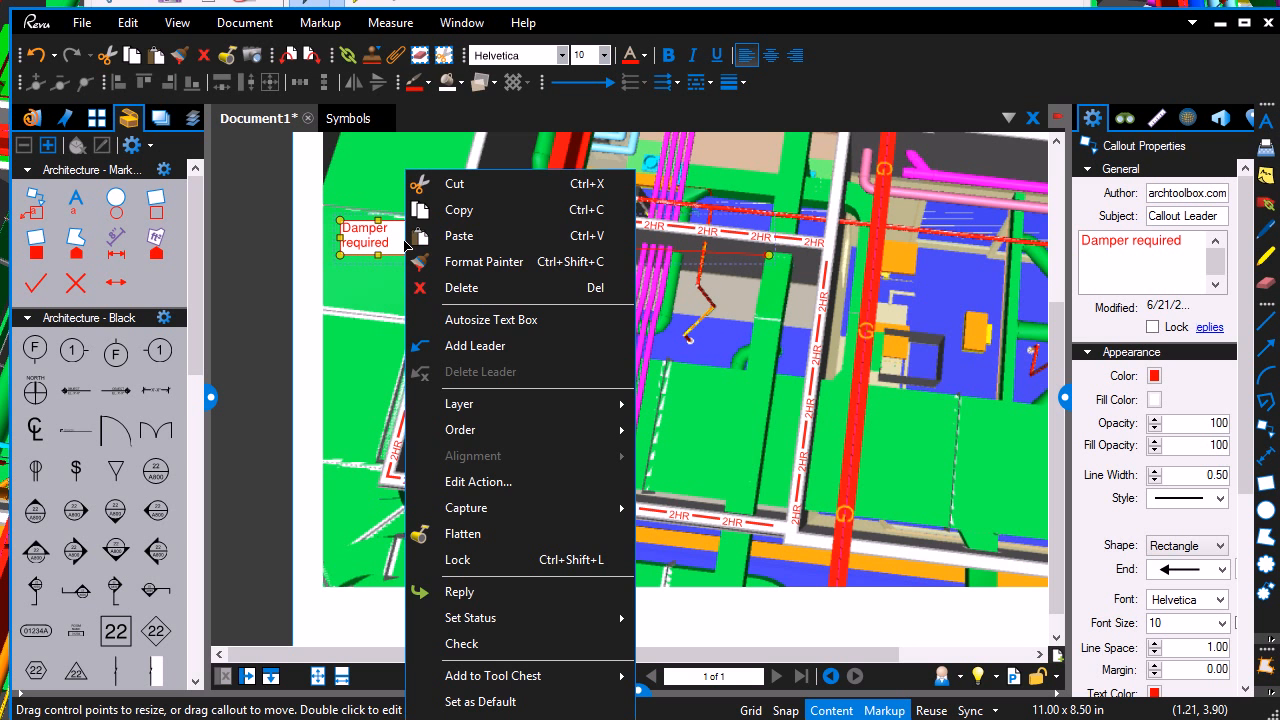
{"action": "left_click", "coordinate": [475, 345]}
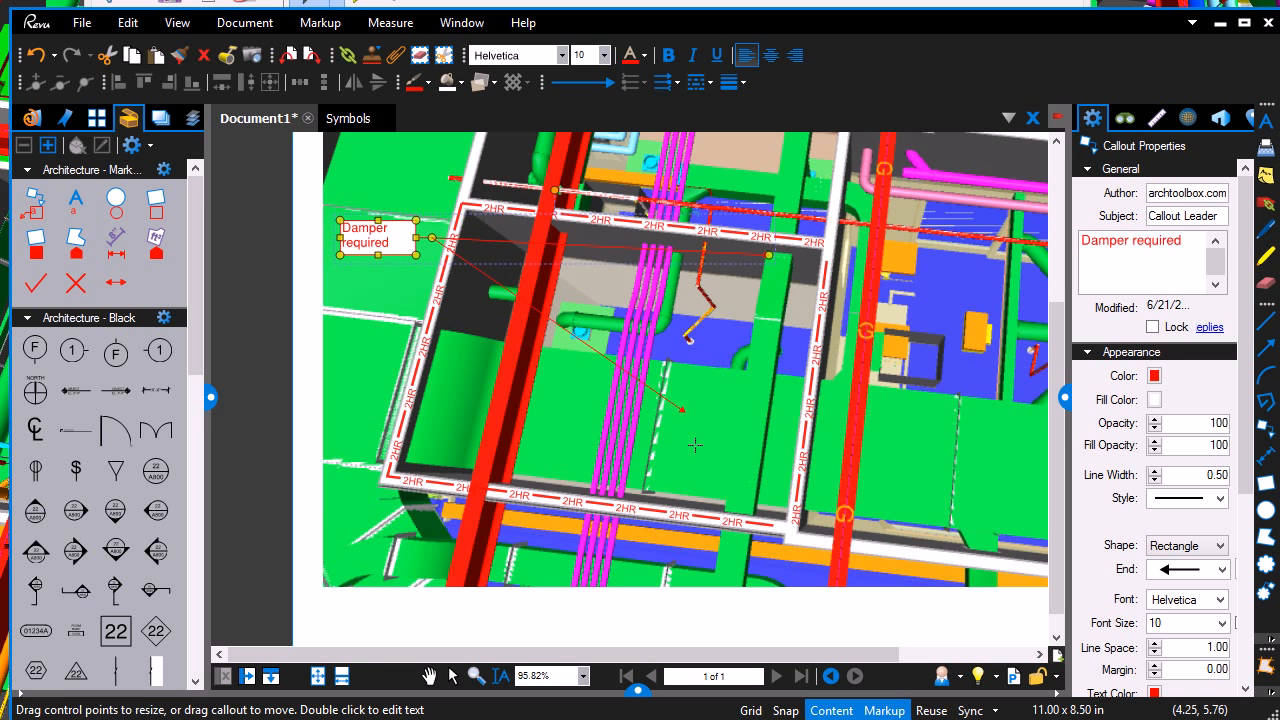
{"action": "left_click_drag", "start_coordinate": [695, 445], "coordinate": [732, 502]}
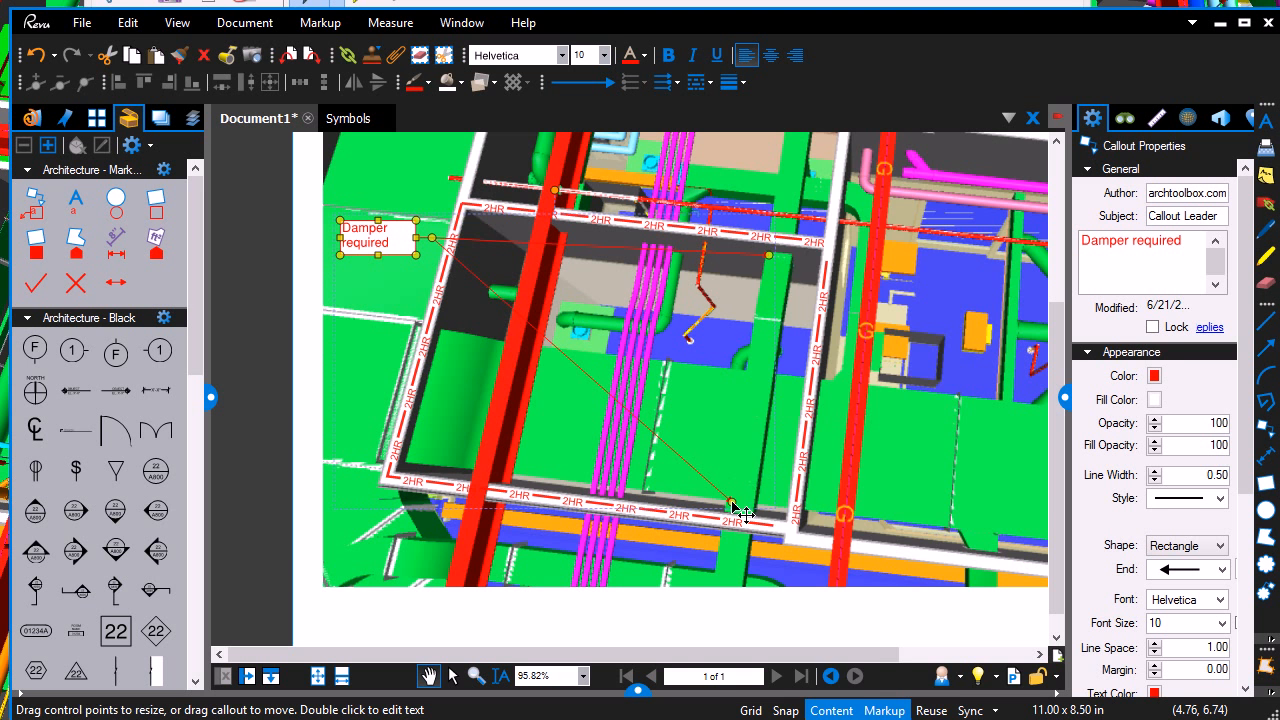
{"action": "right_click", "coordinate": [733, 506]}
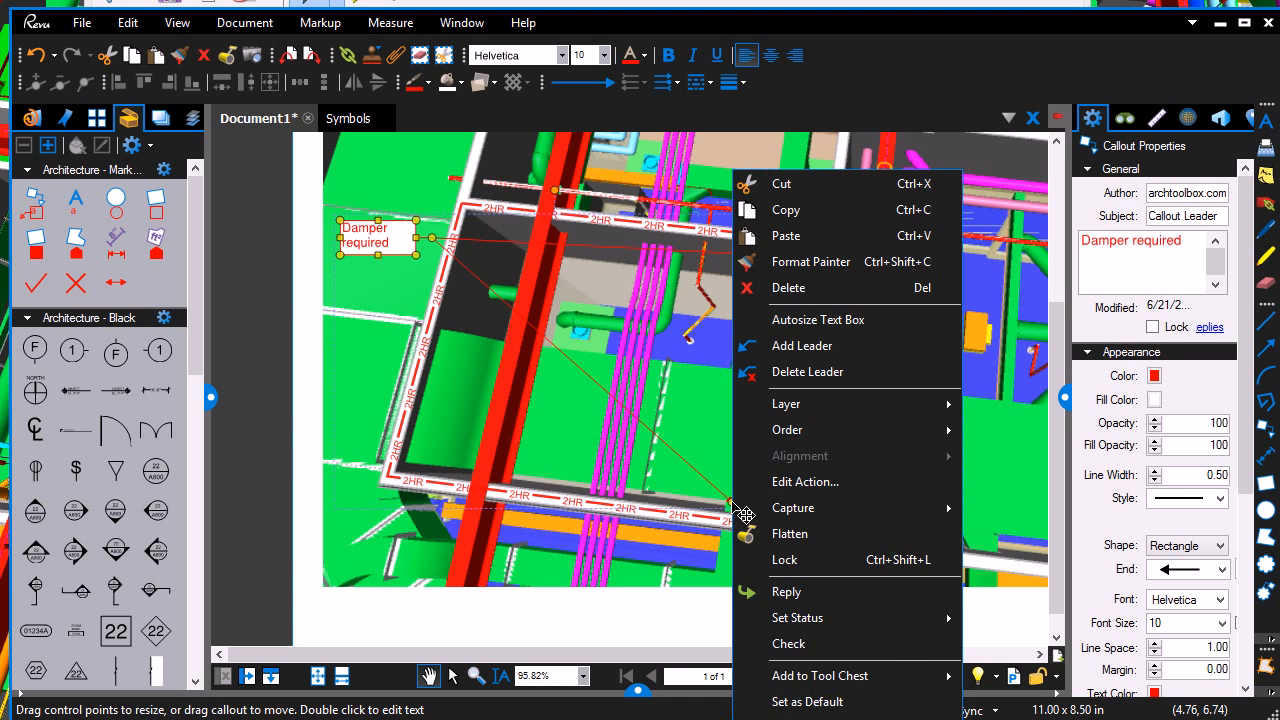
{"action": "left_click", "coordinate": [700, 363]}
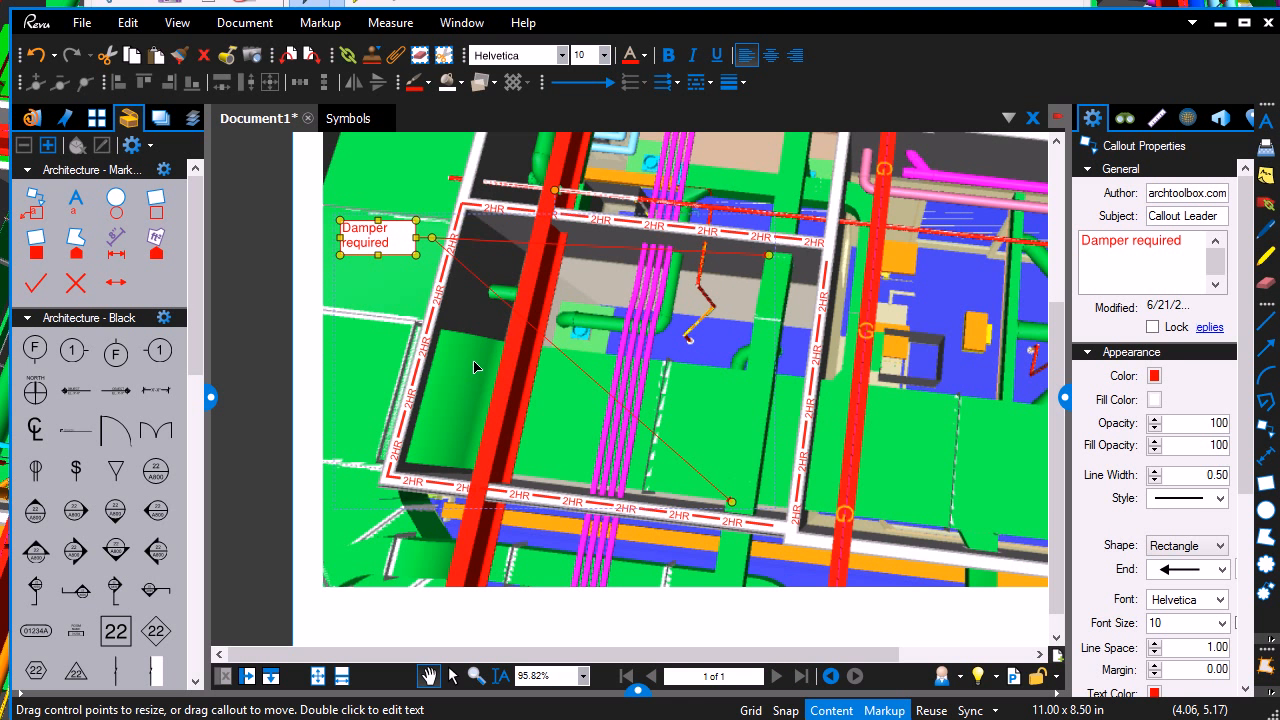
{"action": "left_click", "coordinate": [399, 318]}
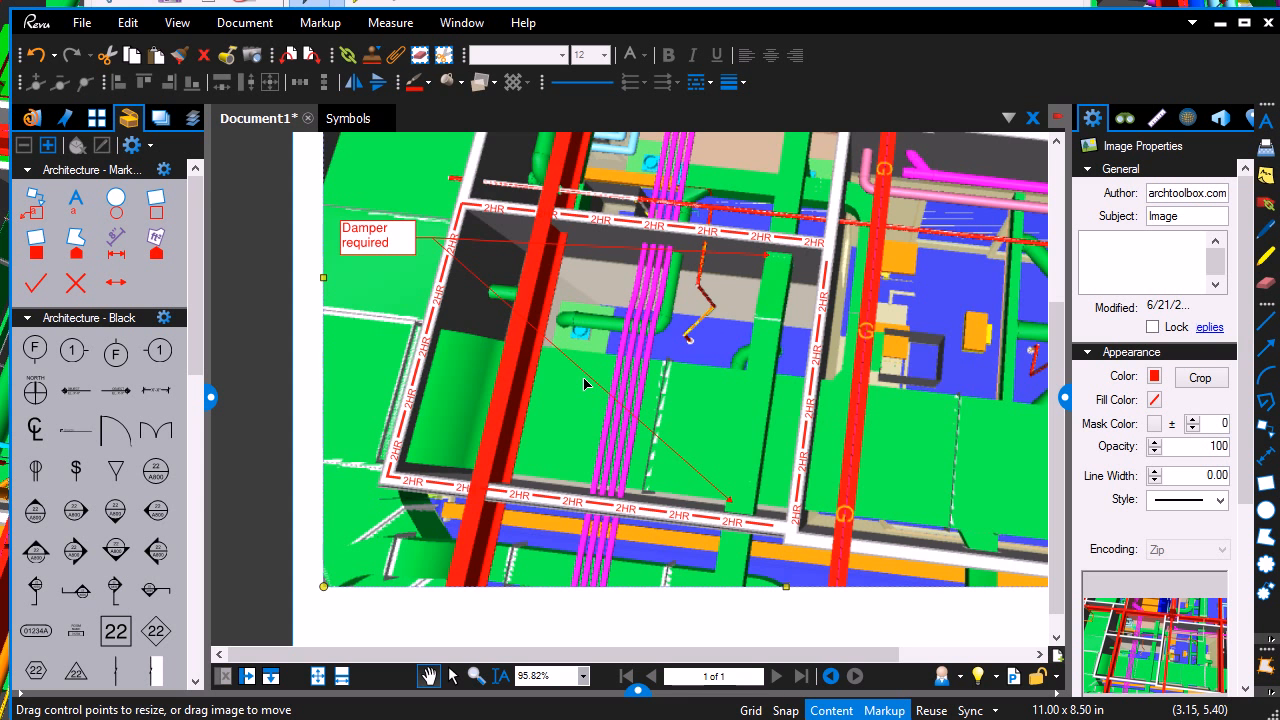
Place a red column grid bubble below the image at the foot of the beam marked G and label it G
{"action": "scroll", "coordinate": [585, 383], "scroll_direction": "down", "scroll_amount": 4}
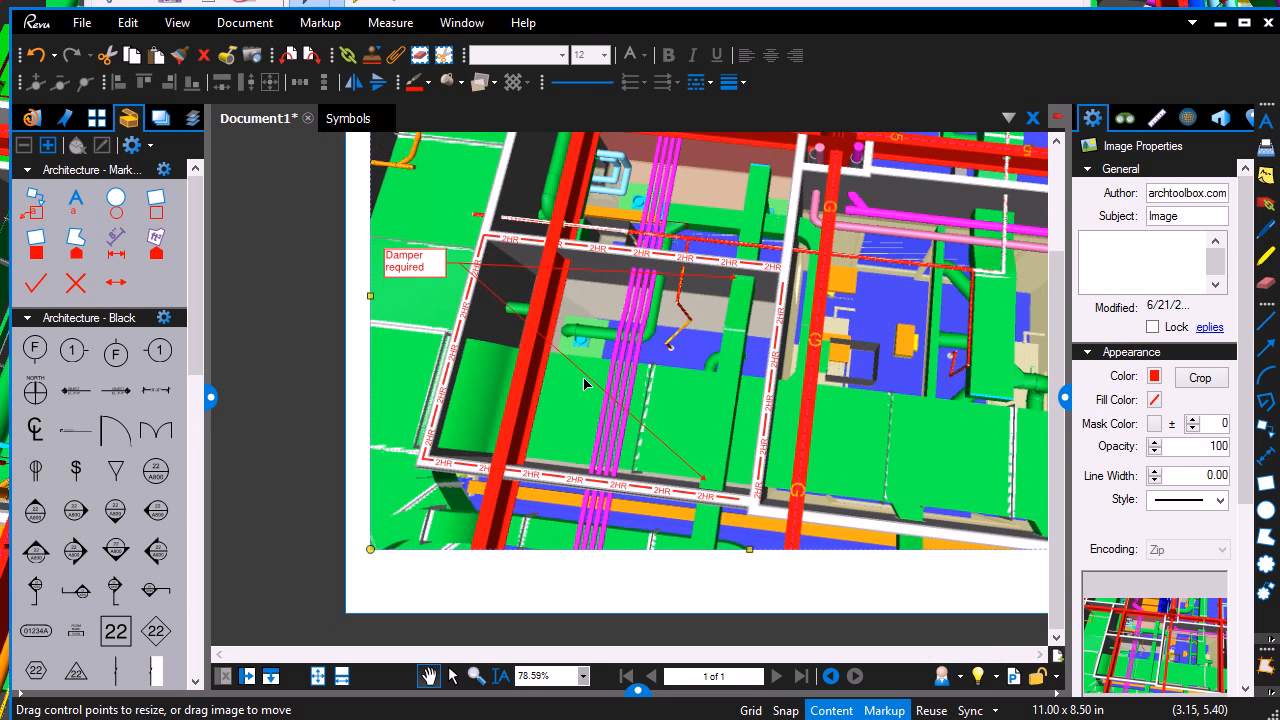
{"action": "scroll", "coordinate": [585, 383], "scroll_direction": "down", "scroll_amount": 1}
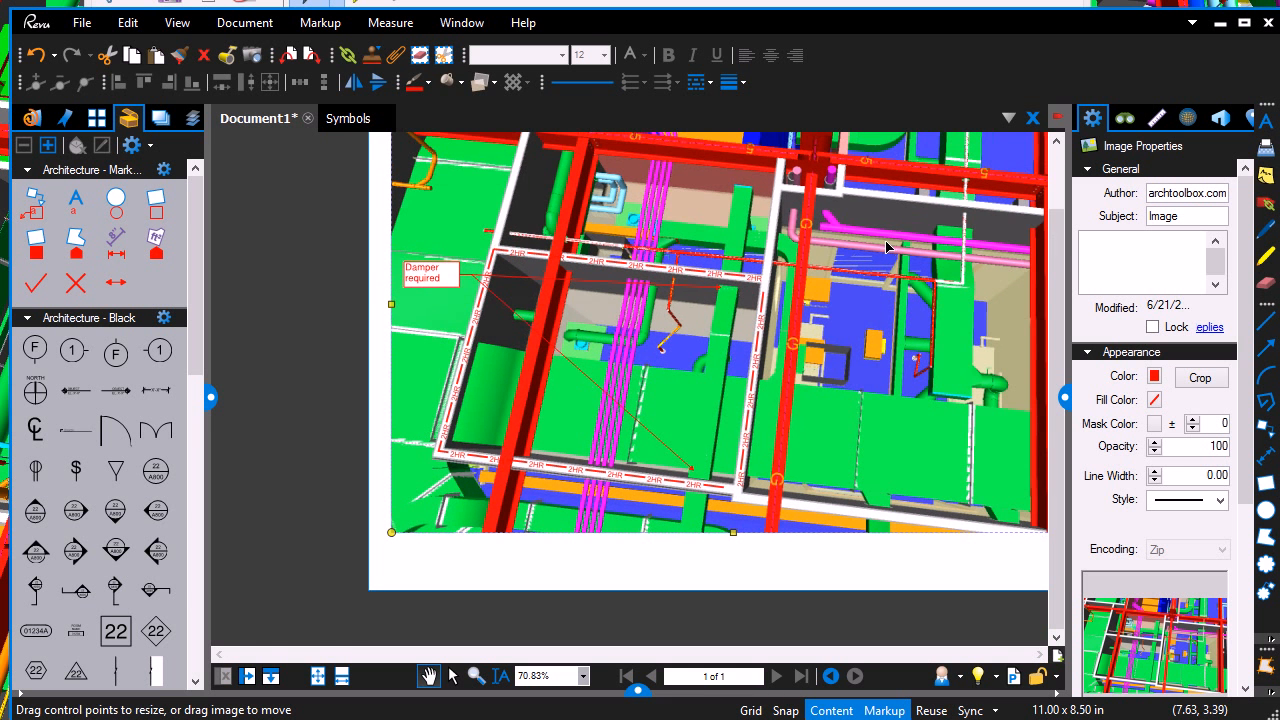
{"action": "left_click_drag", "start_coordinate": [792, 277], "coordinate": [750, 297]}
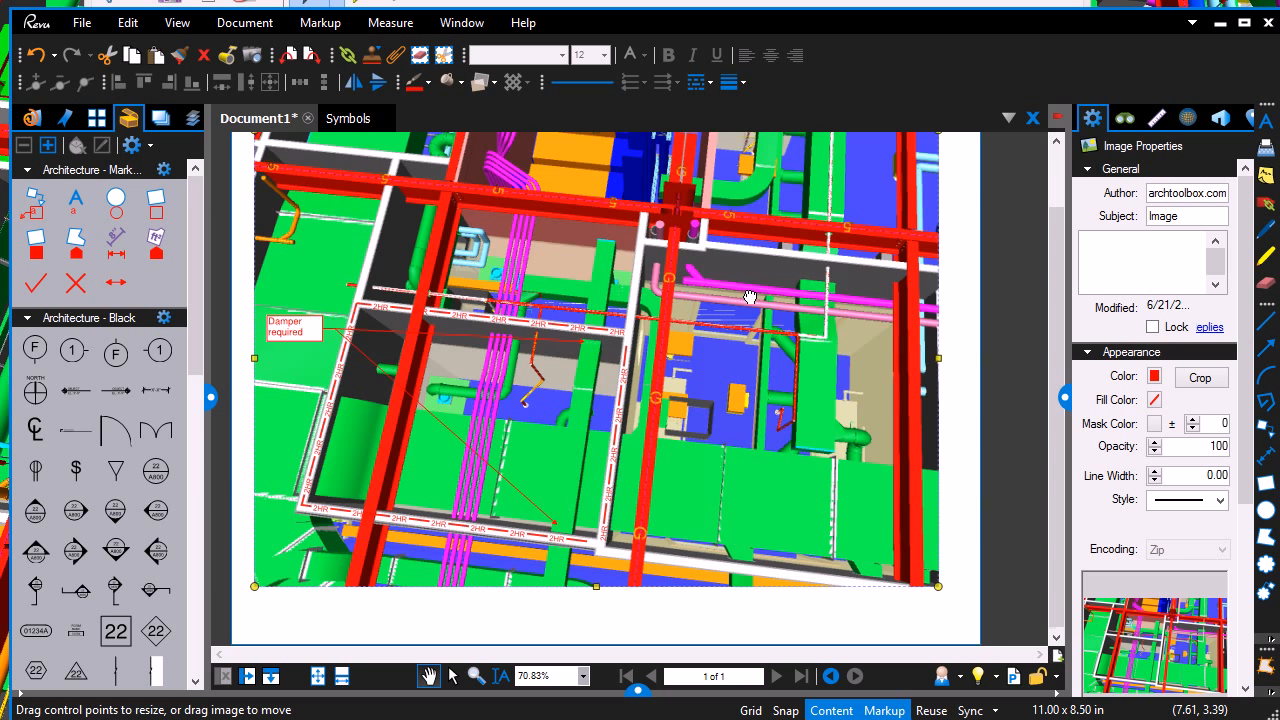
{"action": "scroll", "coordinate": [750, 297], "scroll_direction": "down", "scroll_amount": 1}
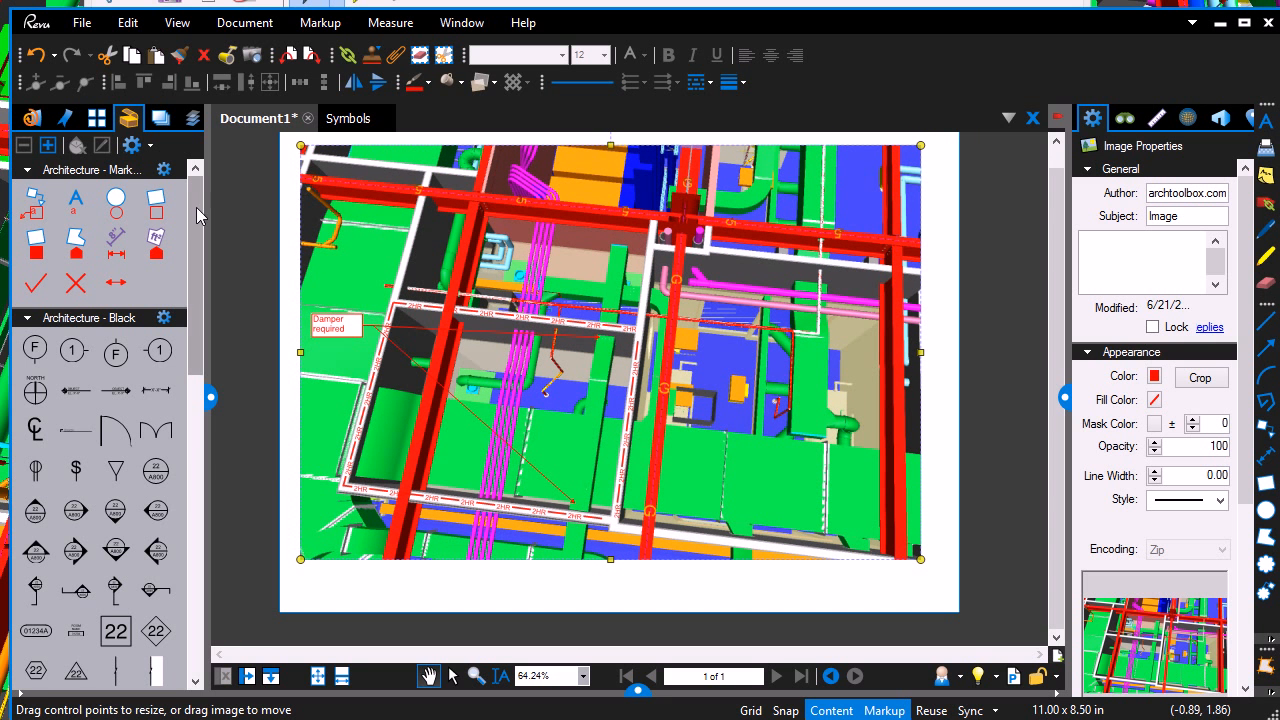
{"action": "left_click_drag", "start_coordinate": [193, 230], "coordinate": [196, 255]}
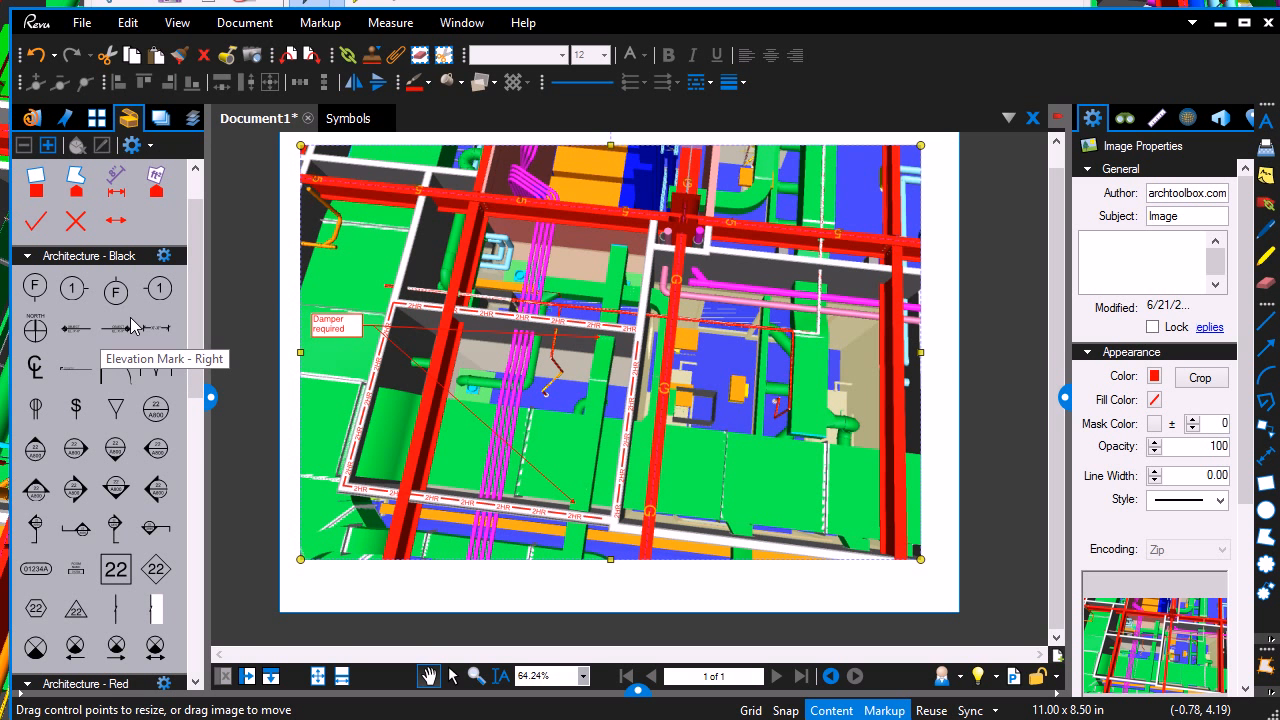
{"action": "left_click_drag", "start_coordinate": [198, 372], "coordinate": [198, 514]}
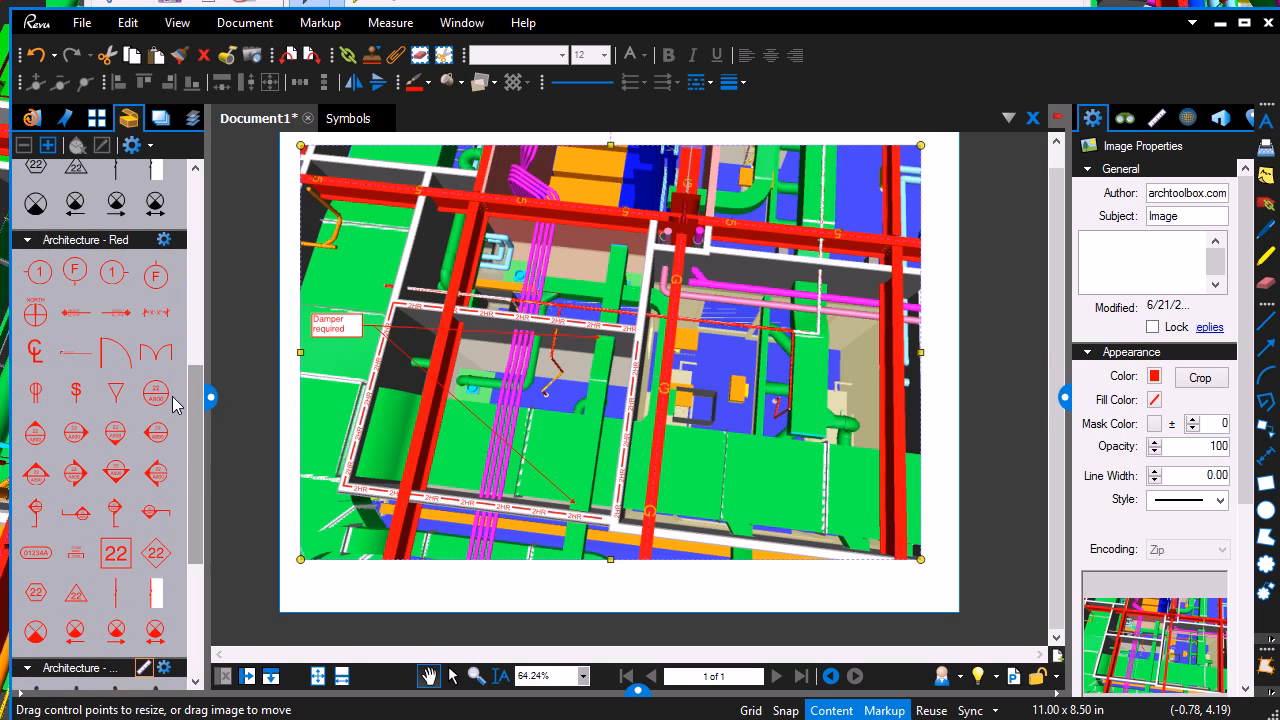
{"action": "left_click", "coordinate": [150, 284]}
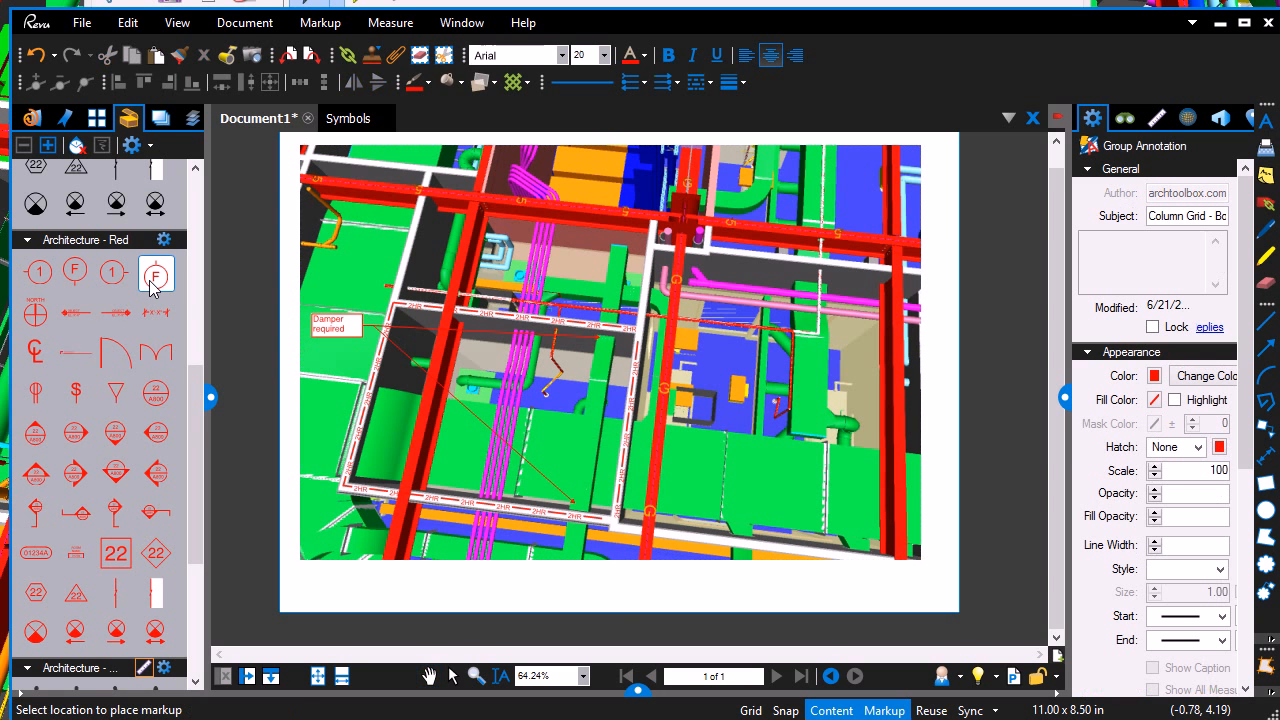
{"action": "left_click", "coordinate": [628, 599]}
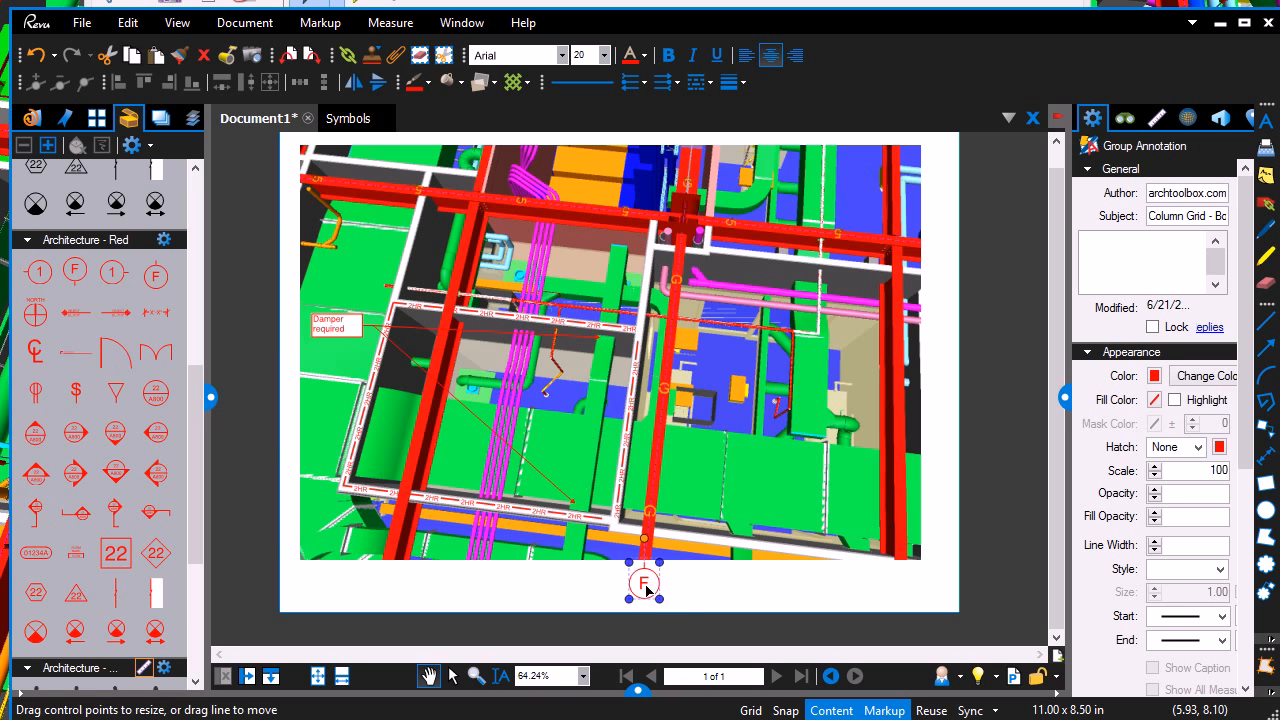
{"action": "double_click", "coordinate": [645, 585]}
{"action": "type", "text": "G"}
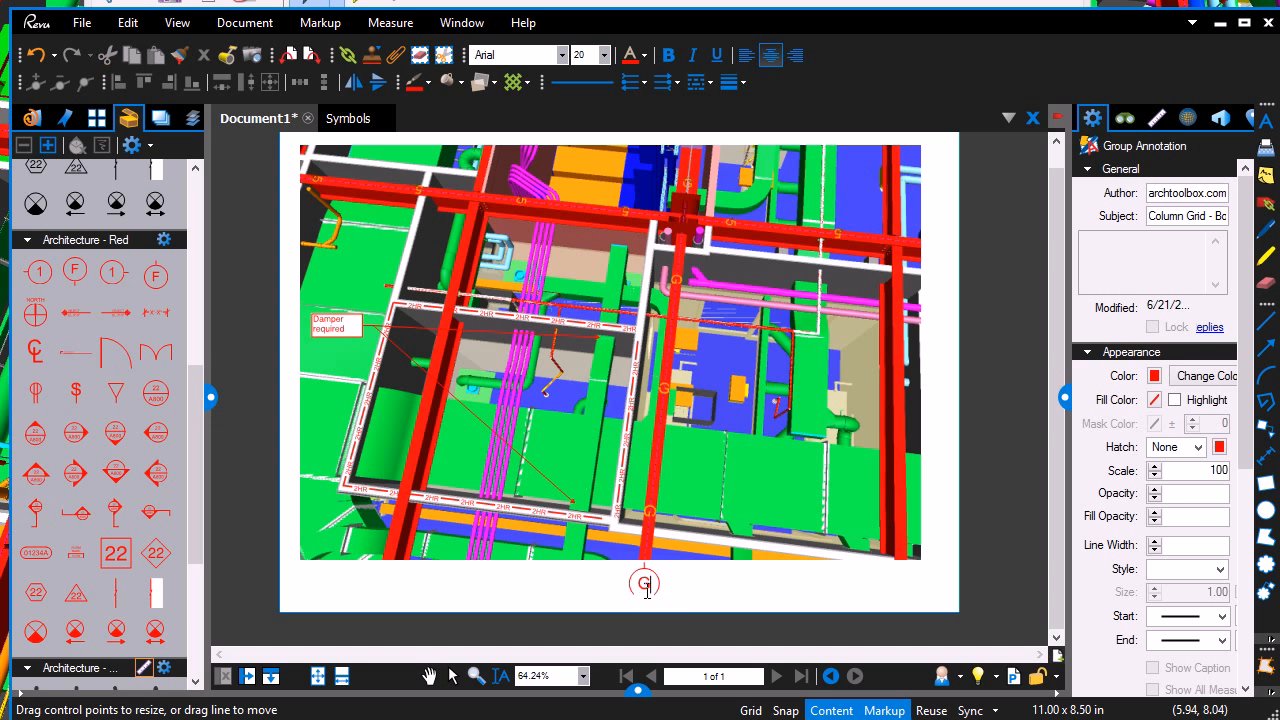
{"action": "left_click", "coordinate": [692, 587]}
{"action": "left_click", "coordinate": [703, 586]}
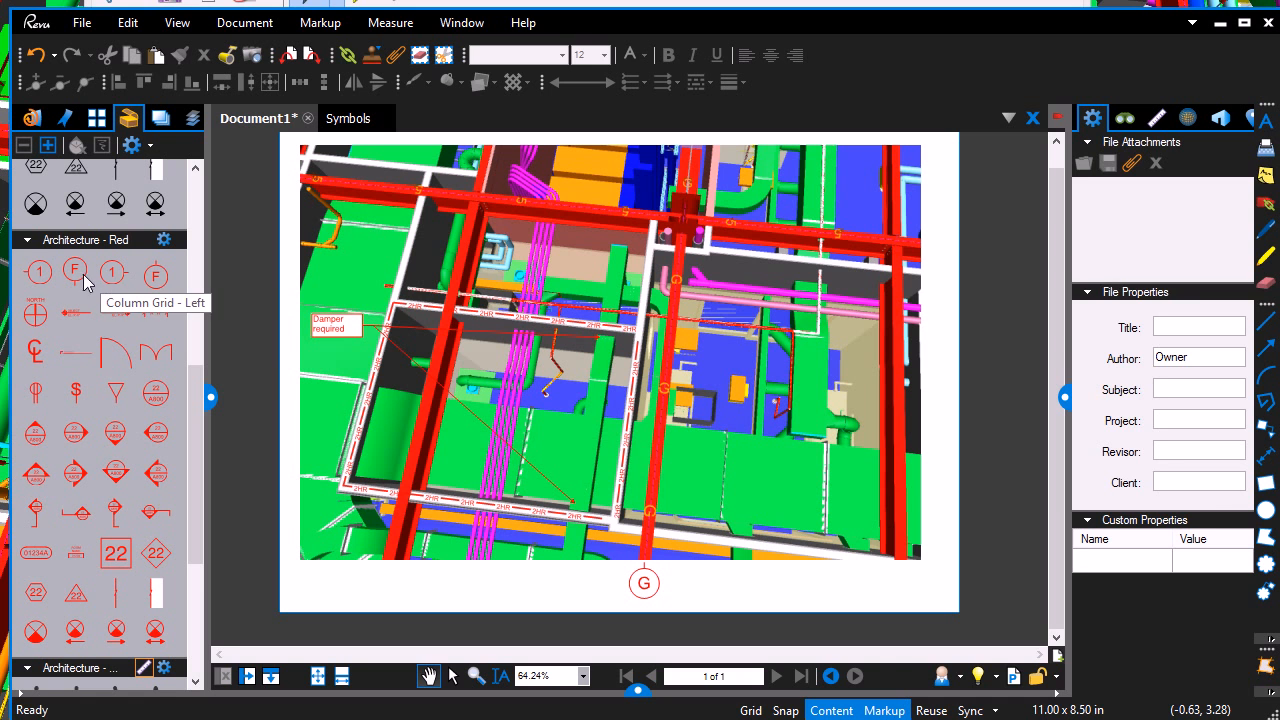
Place a red column grid bubble just outside the image at the right end of the beam marked 5 and label it 5
{"action": "left_click", "coordinate": [40, 274]}
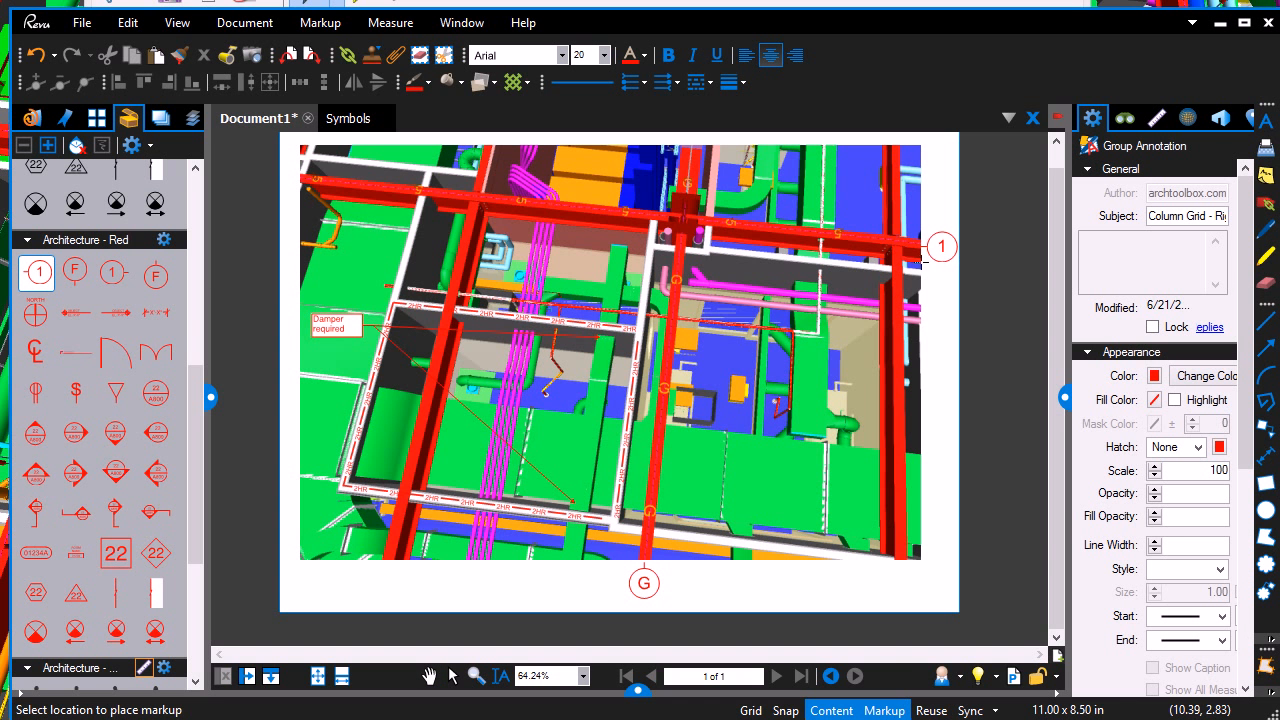
{"action": "left_click", "coordinate": [922, 259]}
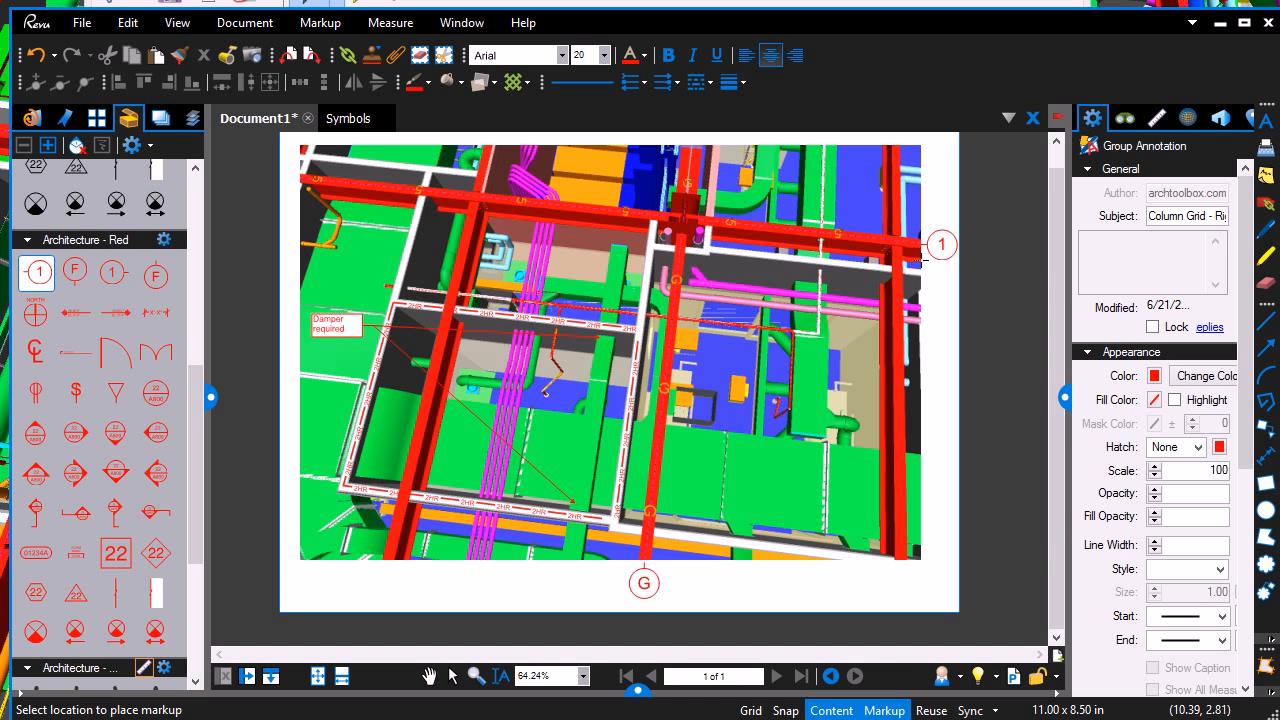
{"action": "double_click", "coordinate": [943, 249]}
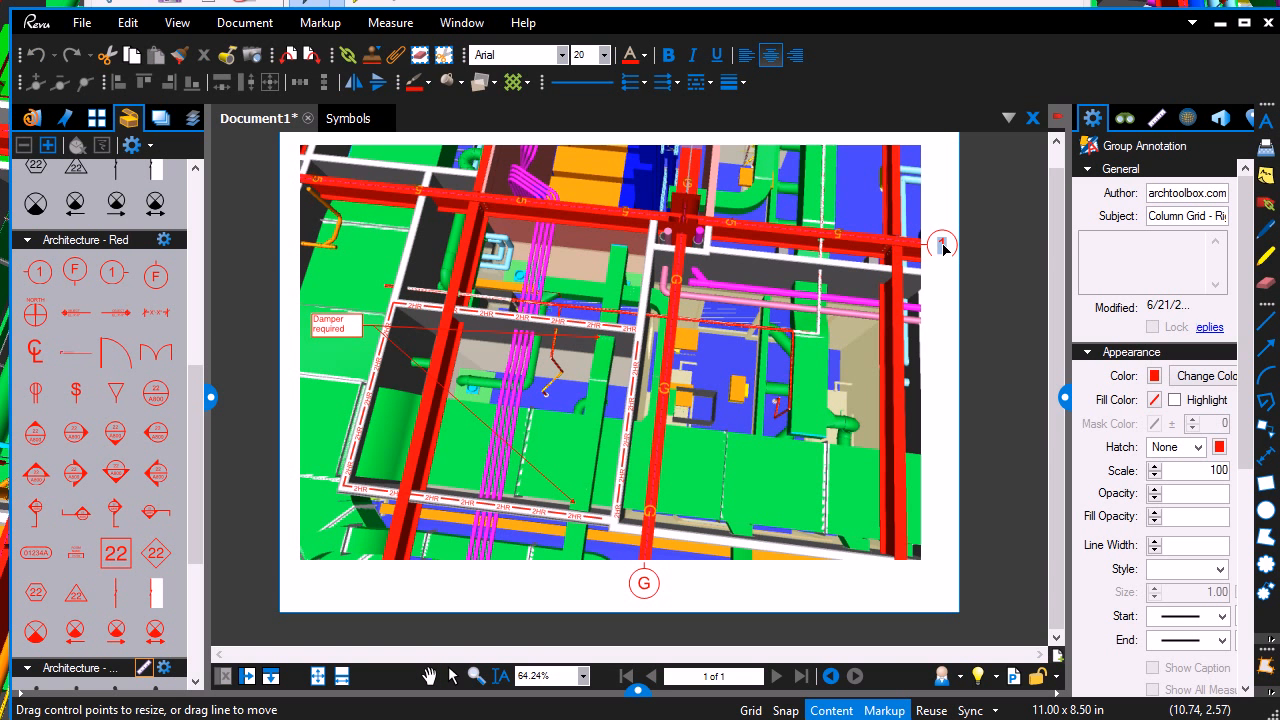
{"action": "type", "text": "5"}
{"action": "left_click", "coordinate": [949, 291]}
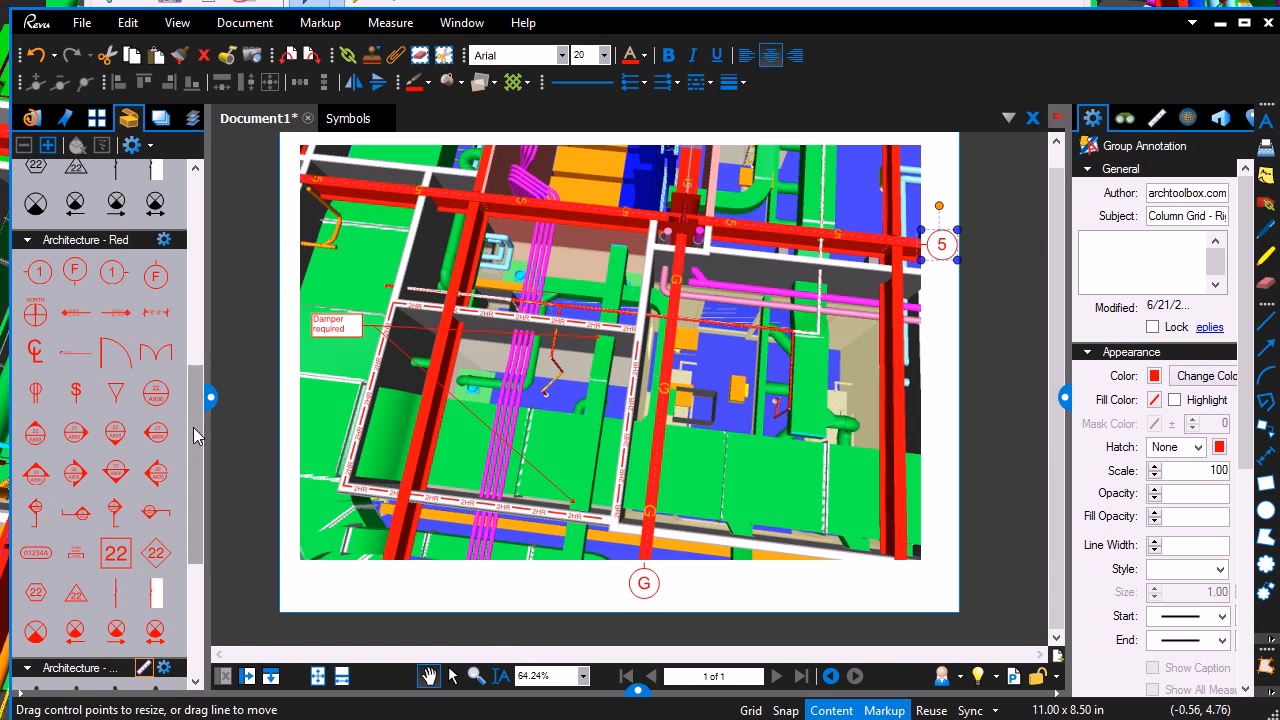
{"action": "left_click_drag", "start_coordinate": [195, 435], "coordinate": [193, 343]}
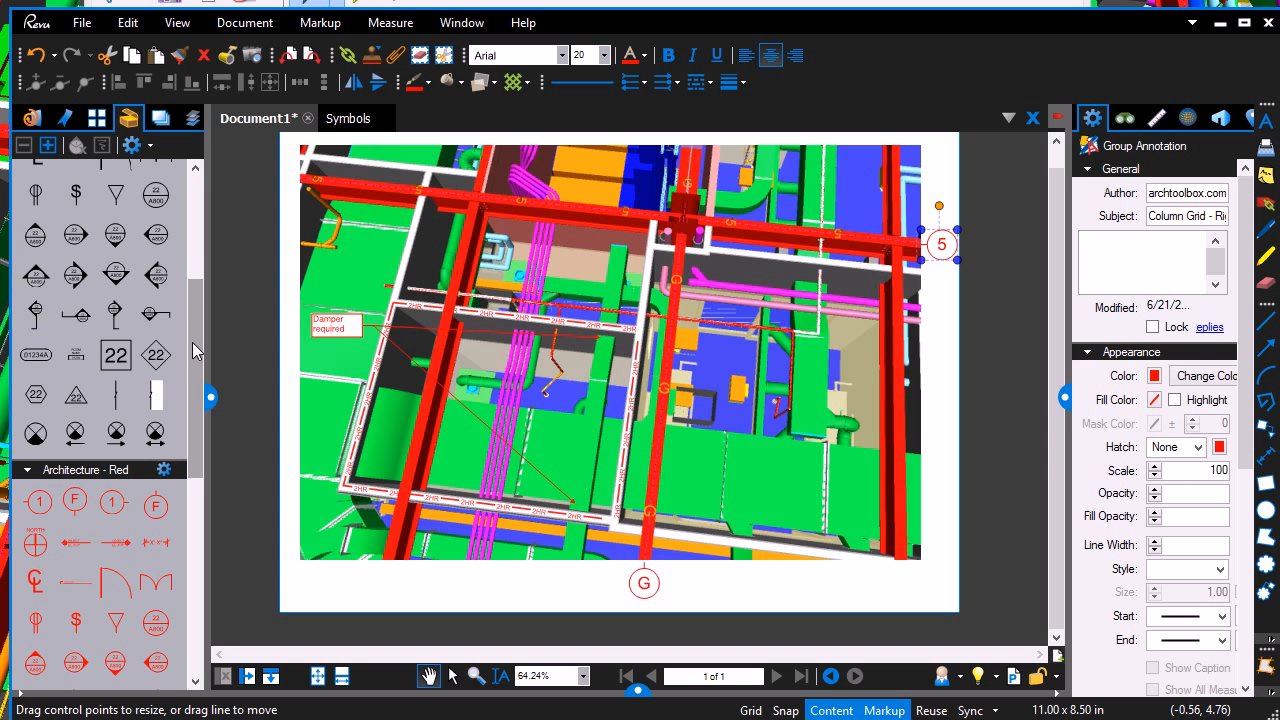
{"action": "left_click_drag", "start_coordinate": [192, 342], "coordinate": [198, 312]}
{"action": "left_click", "coordinate": [292, 350]}
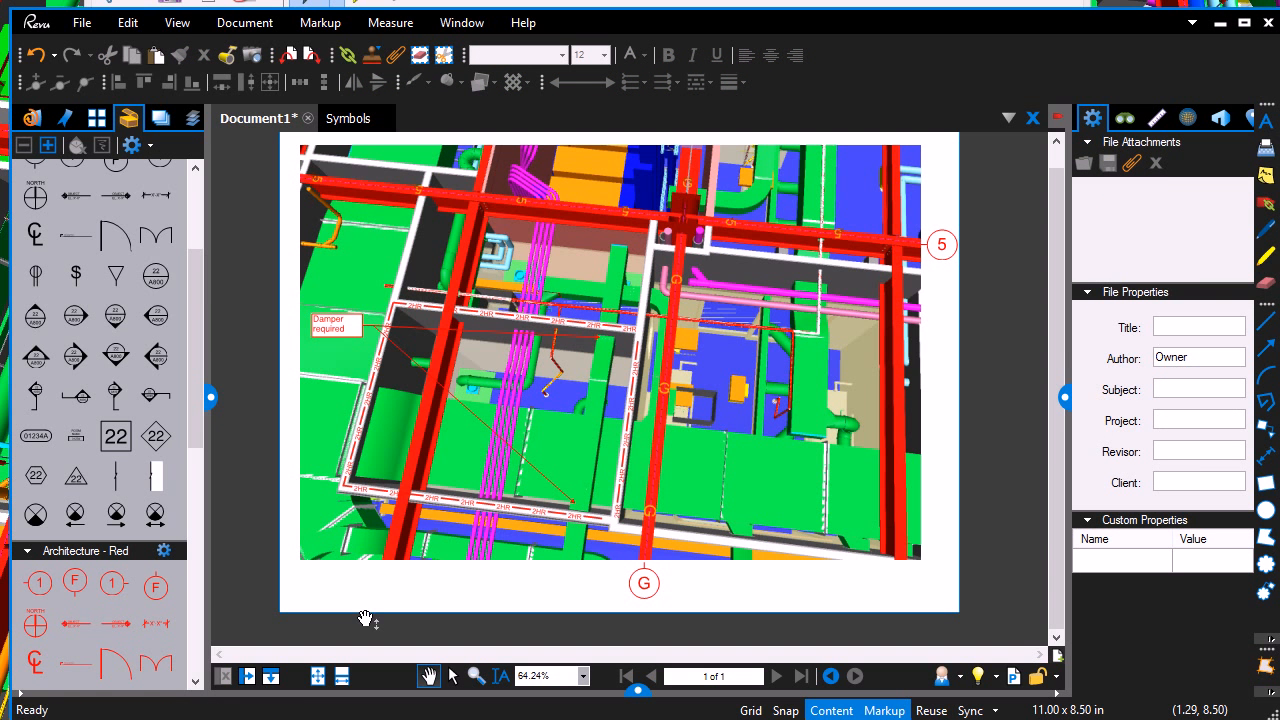
Switch to Snipping Tool and capture a new snip of the marked-up image including grid bubbles G and 5
{"action": "left_click", "coordinate": [284, 718]}
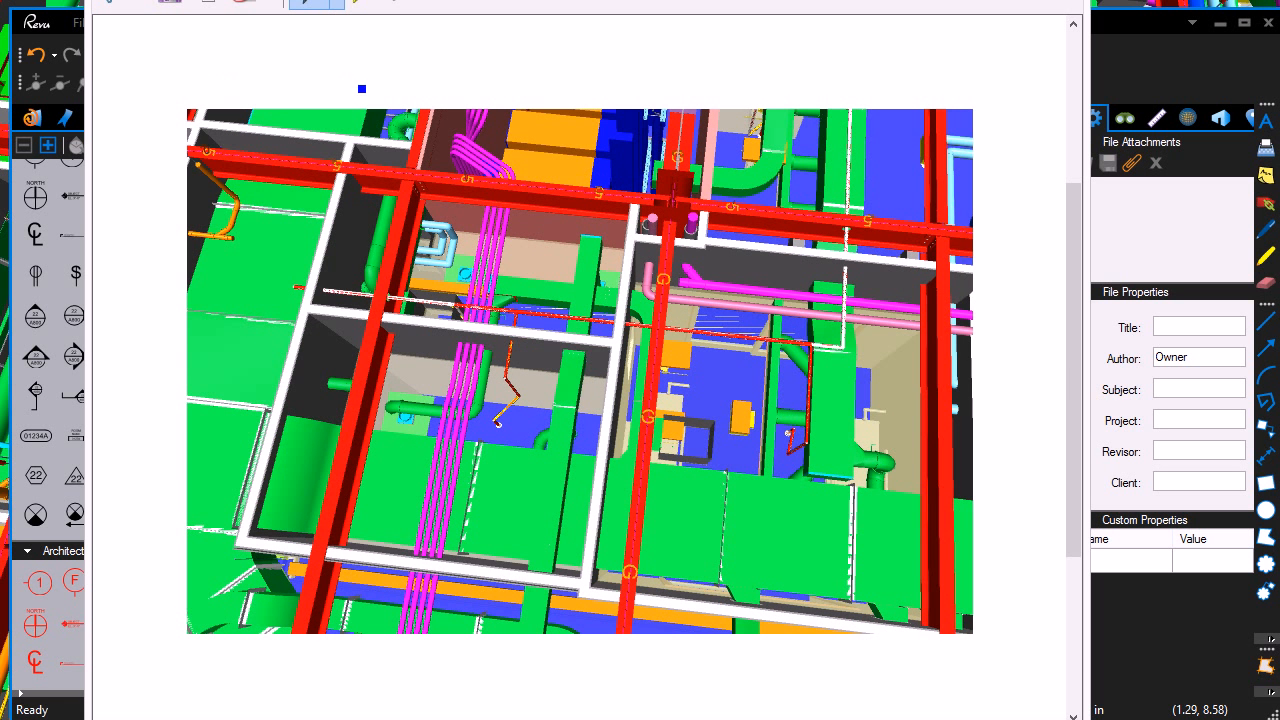
{"action": "left_click", "coordinate": [127, 9]}
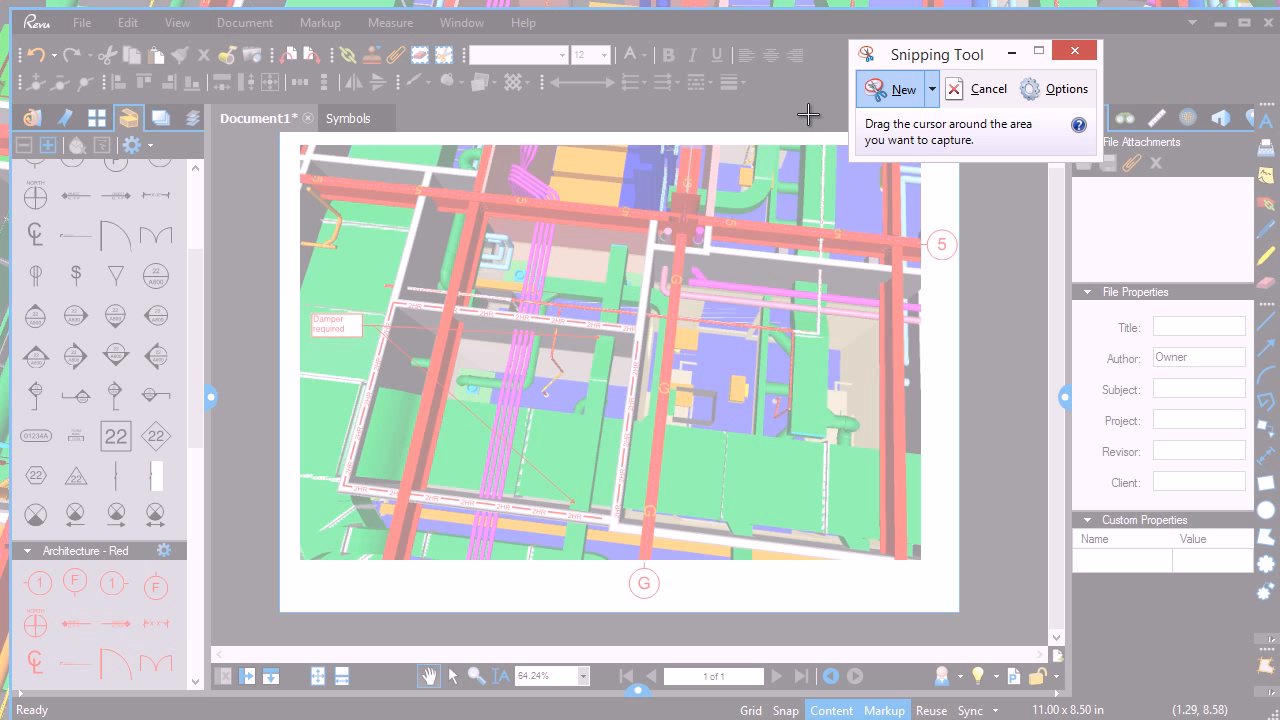
{"action": "left_click_drag", "start_coordinate": [963, 50], "coordinate": [983, 21]}
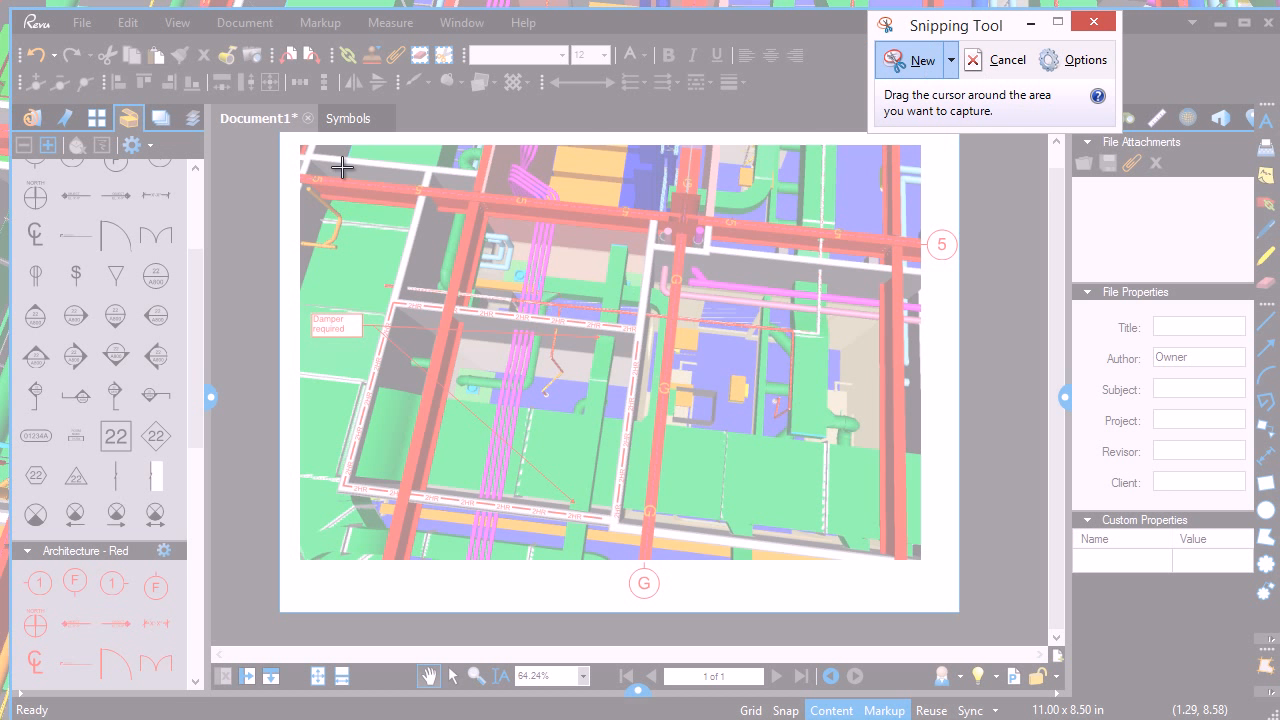
{"action": "mouse_move", "coordinate": [296, 147]}
{"action": "left_mouse_down"}
{"action": "mouse_move", "coordinate": [597, 317]}
{"action": "mouse_move", "coordinate": [958, 605]}
{"action": "left_mouse_up"}
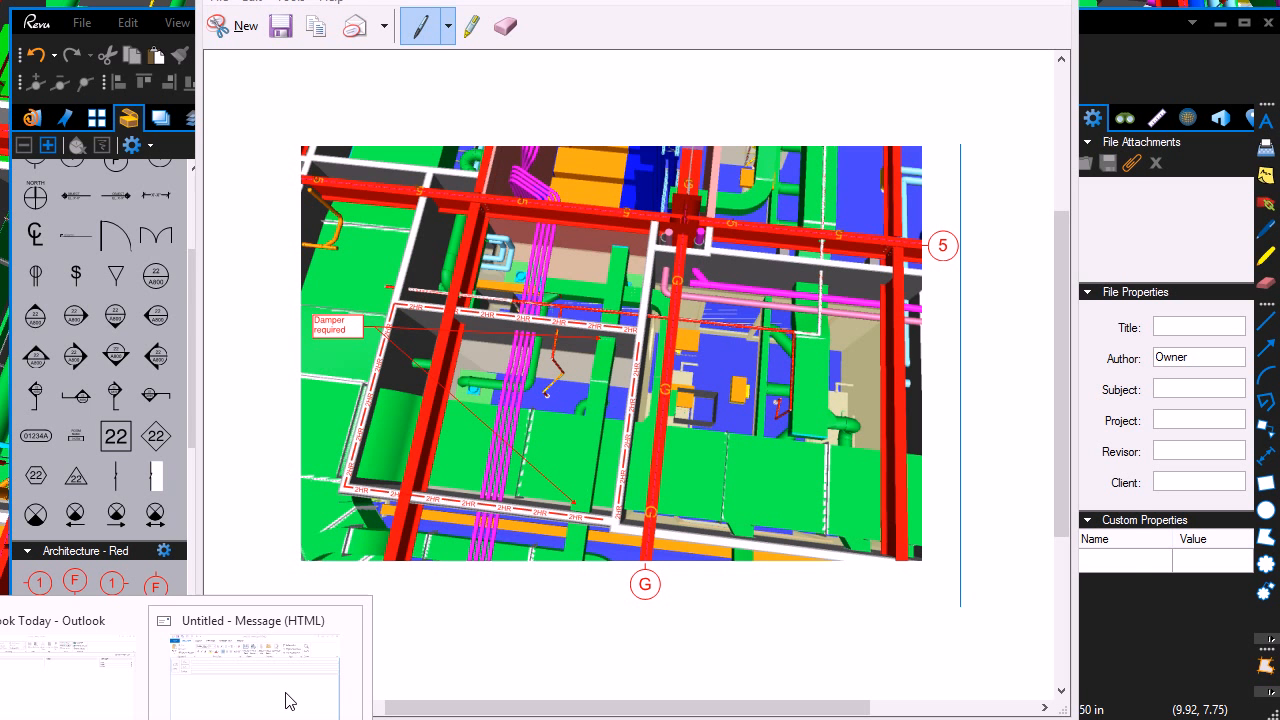
In the untitled Outlook message, write "We need to add dampers – note the 2HR rated walls." and paste the snip below it
{"action": "left_click", "coordinate": [286, 692]}
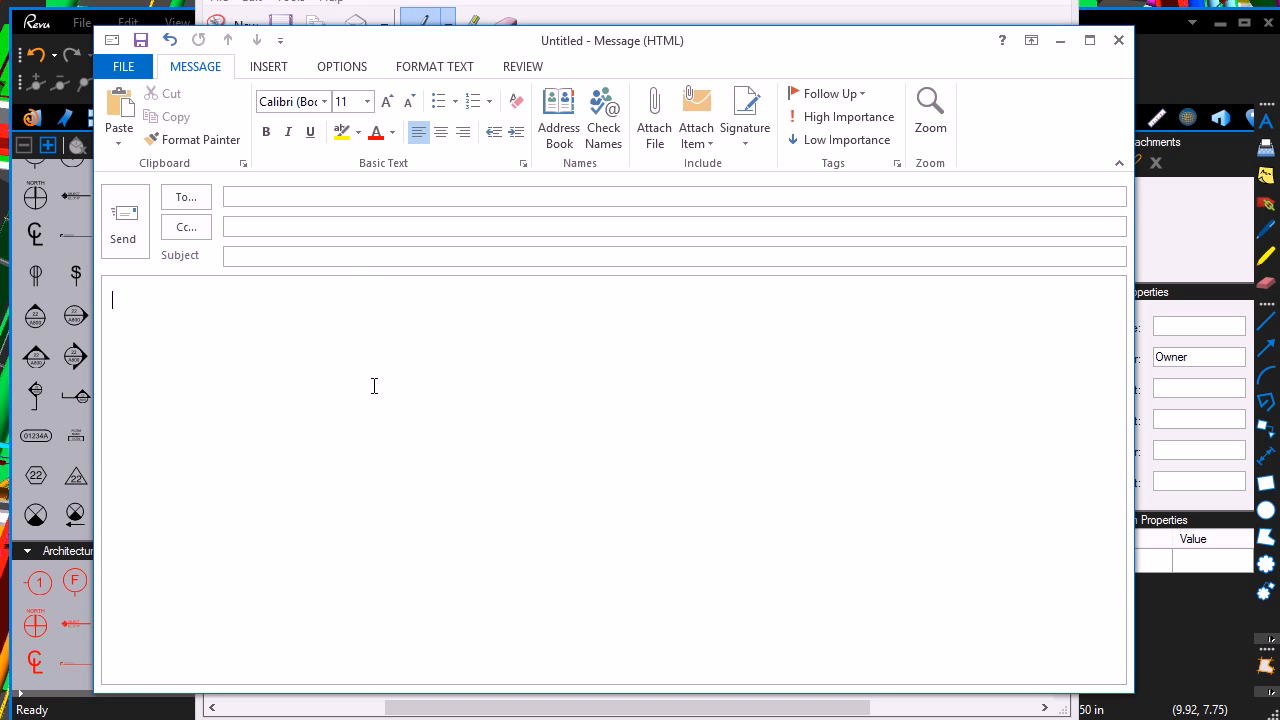
{"action": "type", "text": "We need to add dampers"}
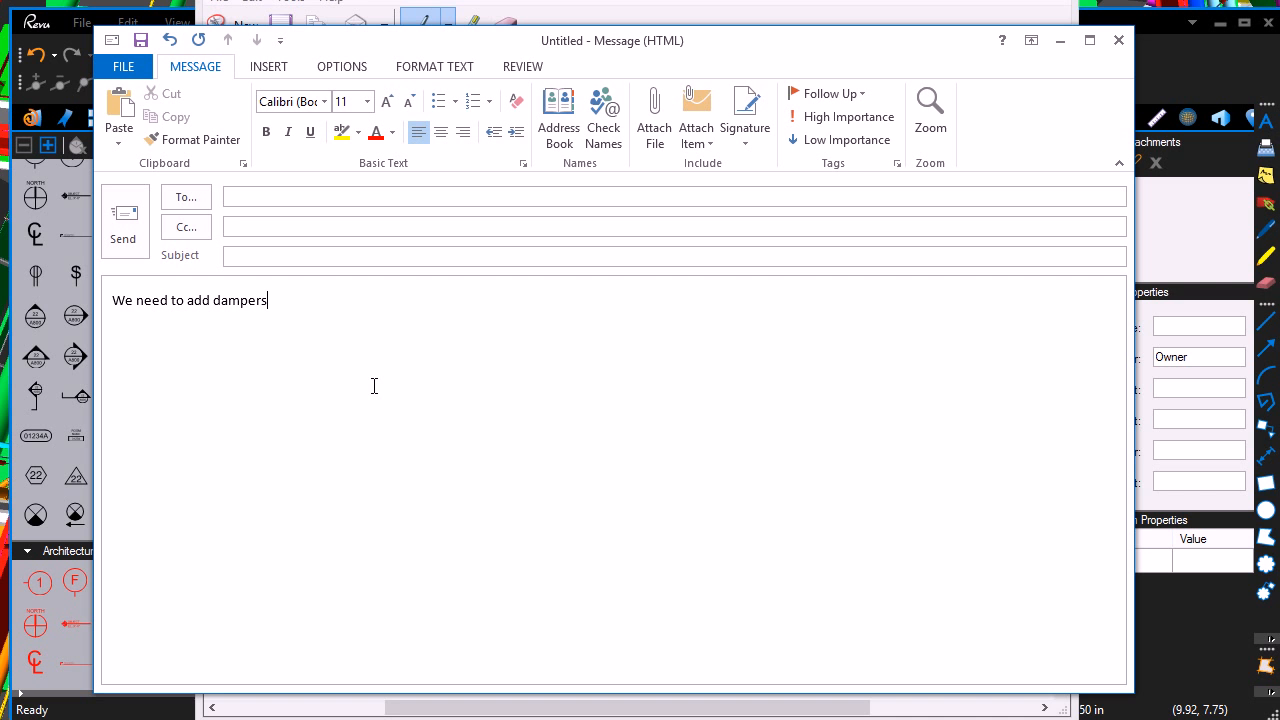
{"action": "type", "text": " - note the 2HR rated walls."}
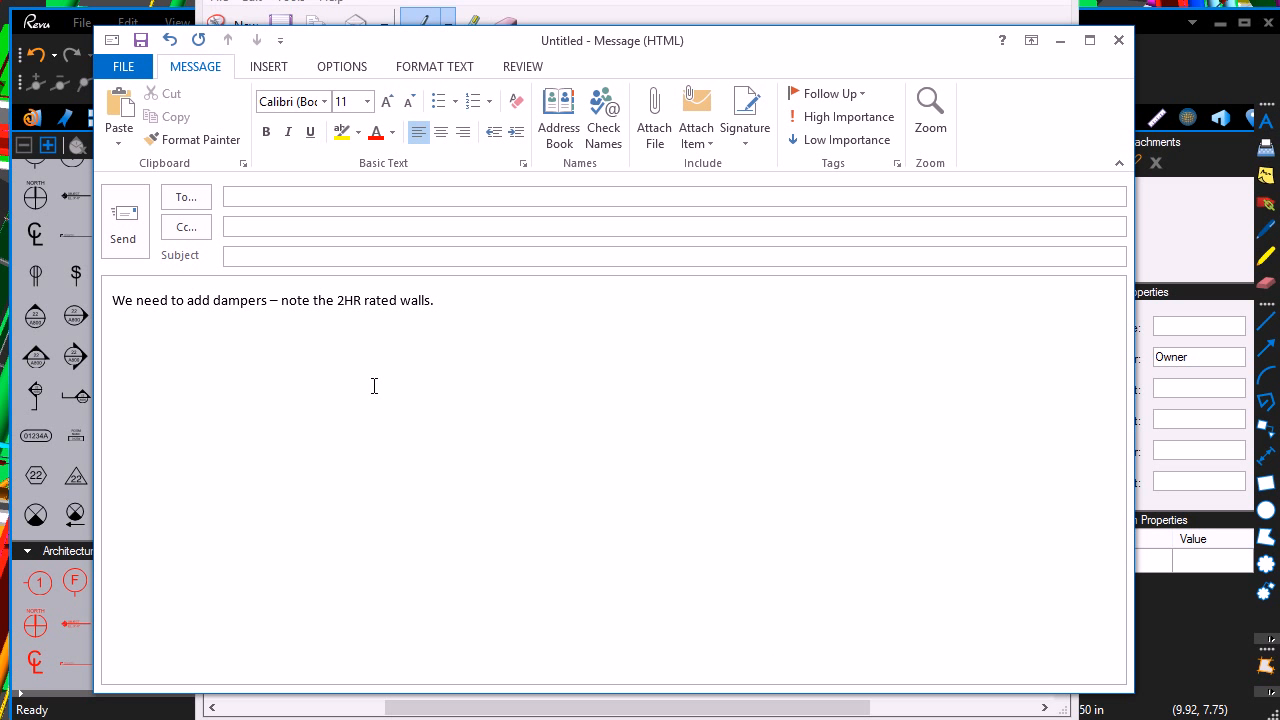
{"action": "key", "text": "ctrl+v"}
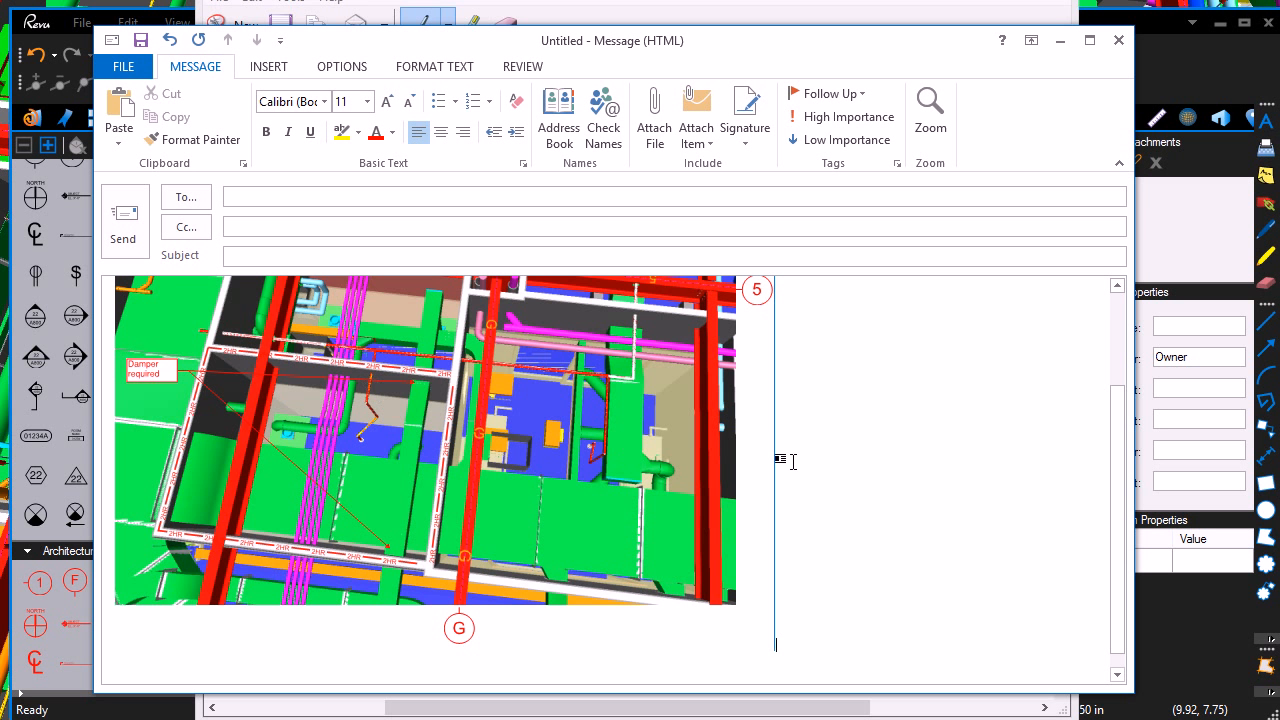
{"action": "scroll", "coordinate": [780, 459], "scroll_direction": "up", "scroll_amount": 1}
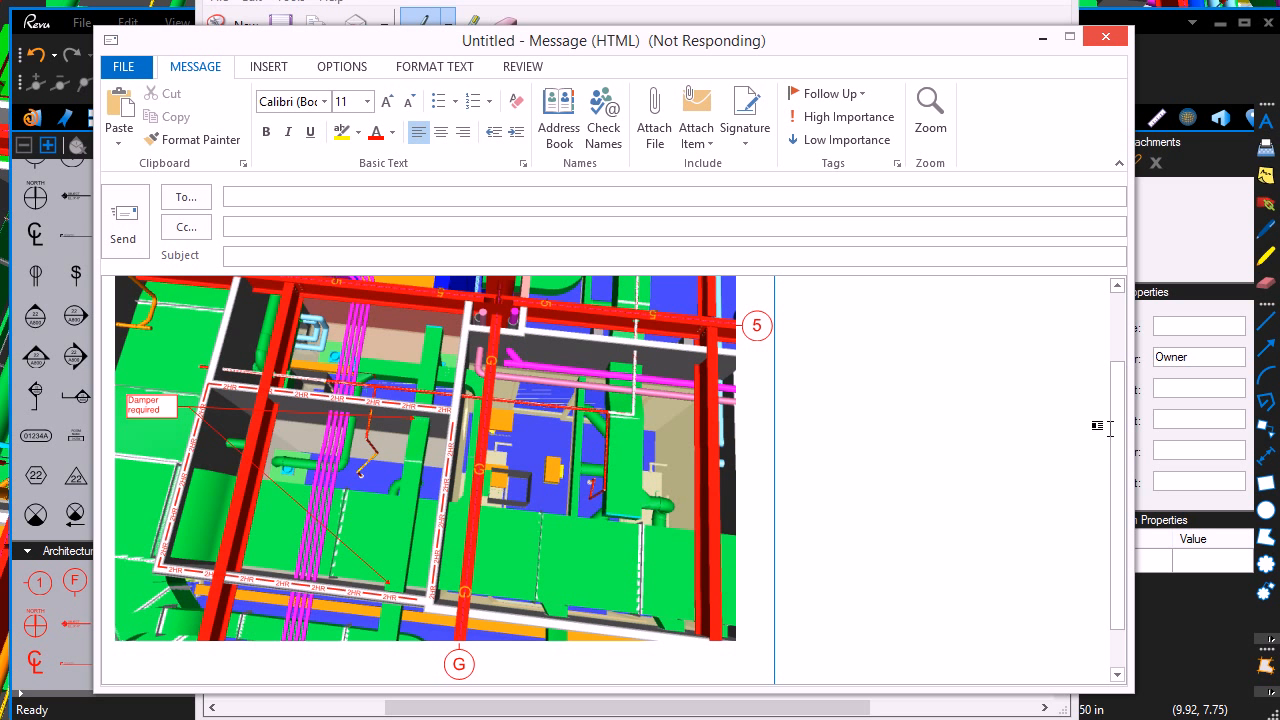
{"action": "scroll", "coordinate": [994, 431], "scroll_direction": "up", "scroll_amount": 5}
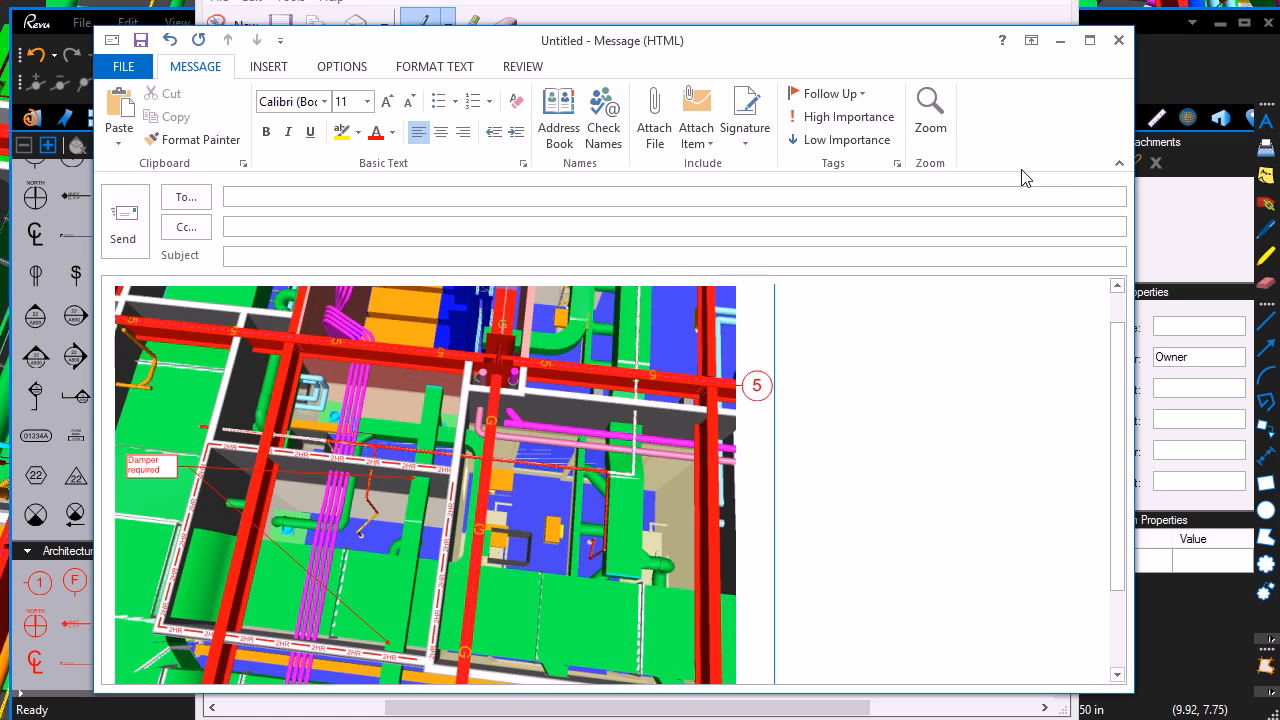
Minimise the message and snip windows, return to Revu and examine the scaled symbols on the Symbols sheet
{"action": "left_click", "coordinate": [1058, 42]}
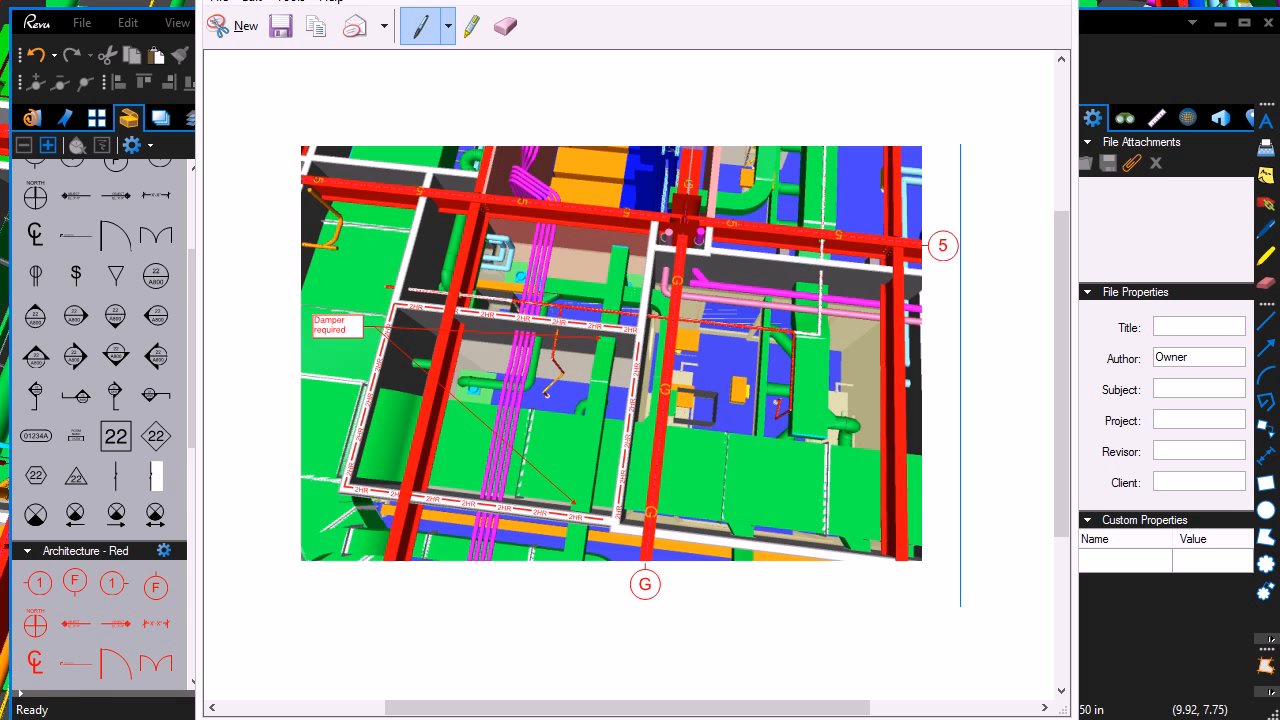
{"action": "left_click", "coordinate": [963, 1]}
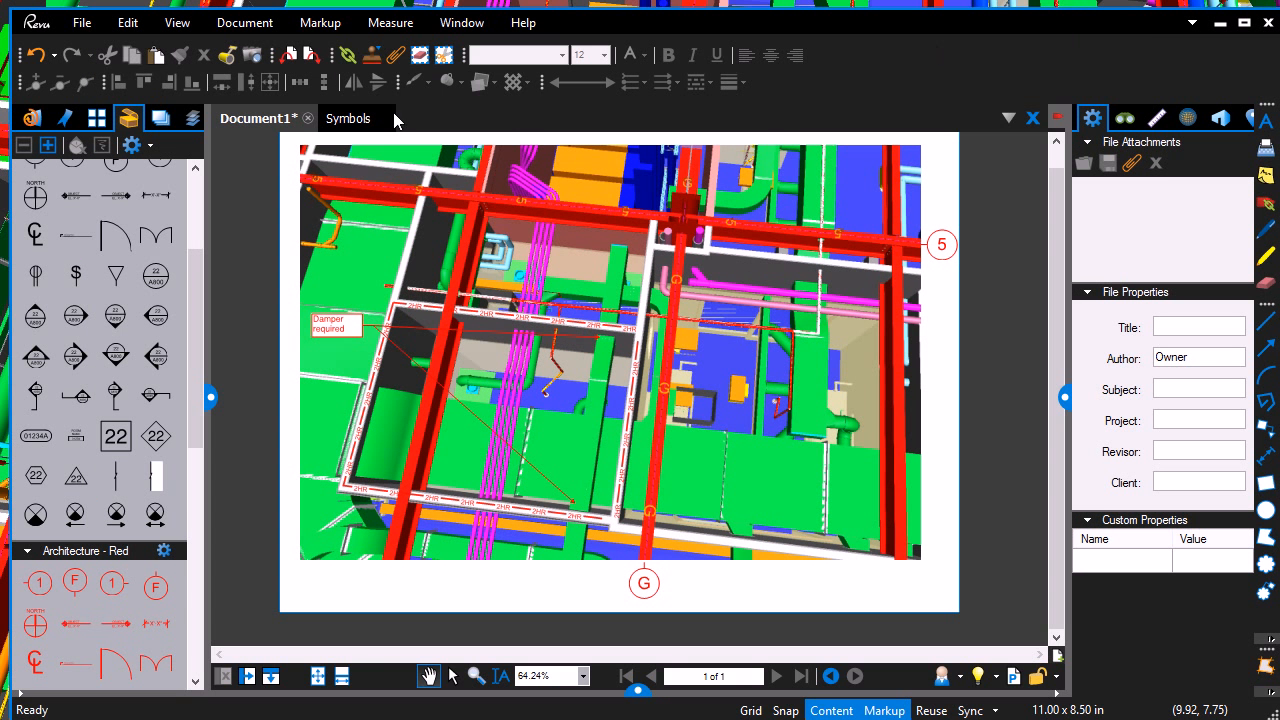
{"action": "left_click", "coordinate": [358, 118]}
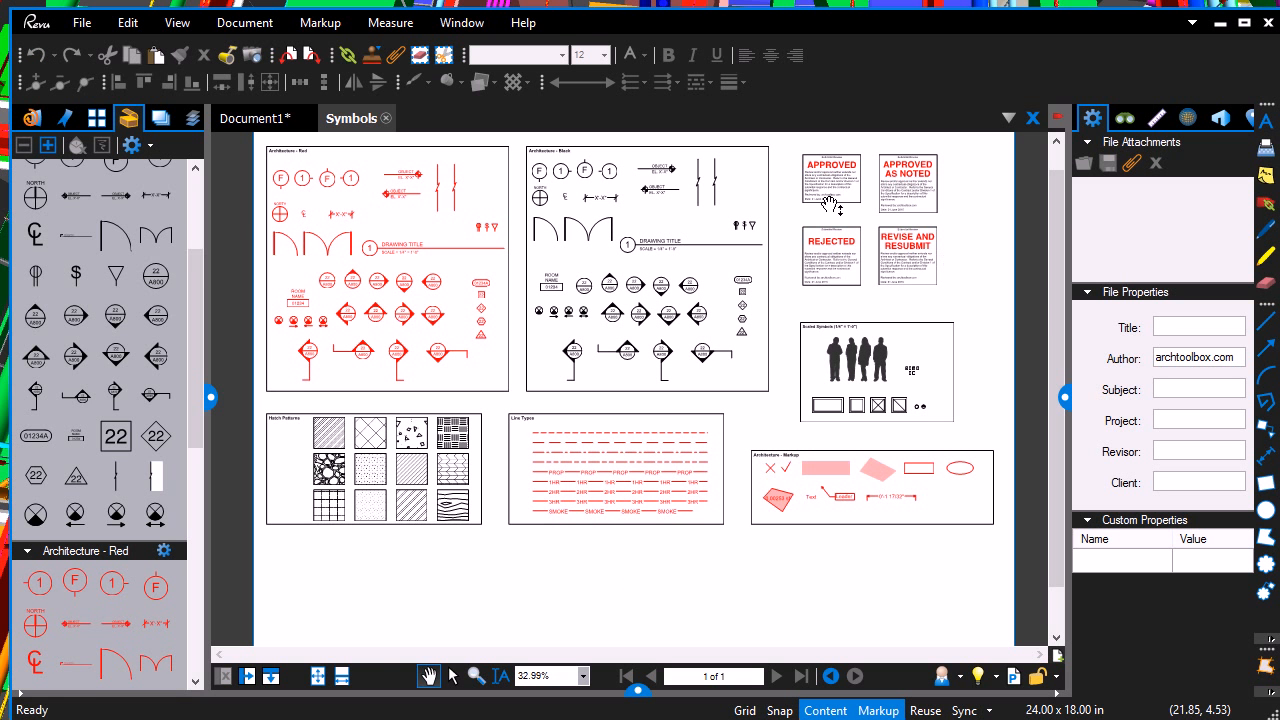
{"action": "scroll", "coordinate": [954, 412], "scroll_direction": "up", "scroll_amount": 4}
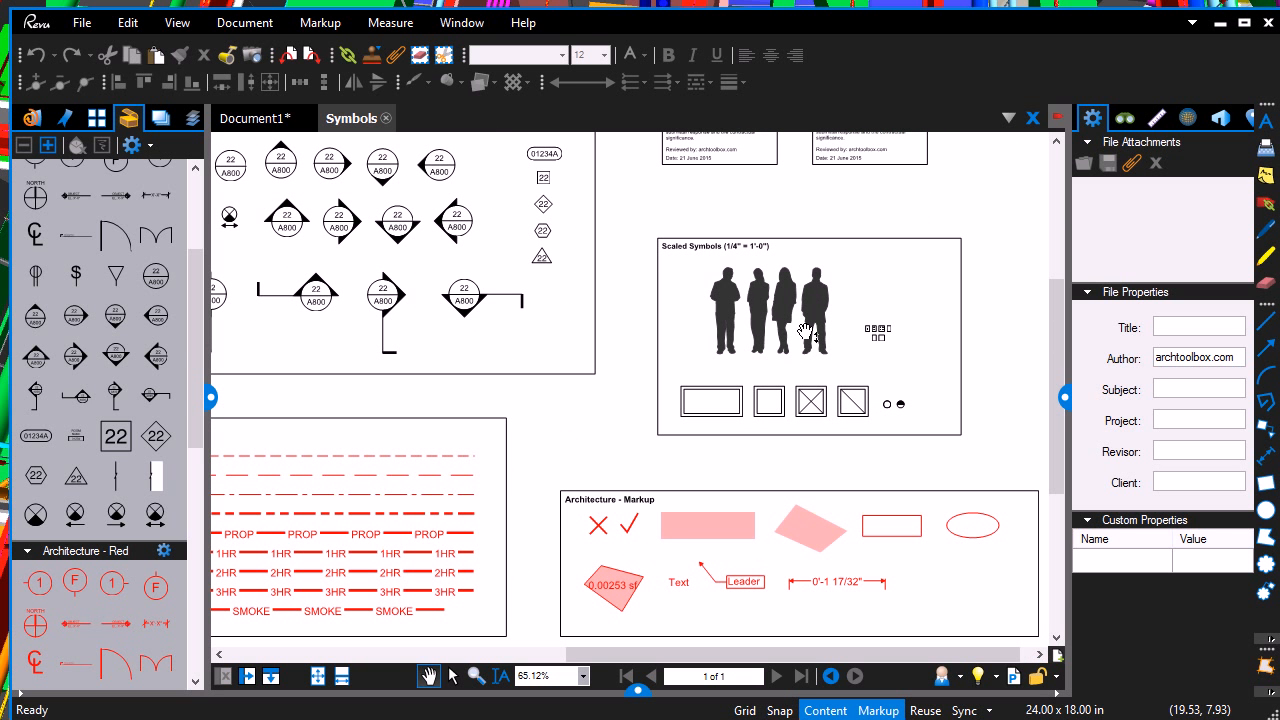
{"action": "scroll", "coordinate": [806, 332], "scroll_direction": "down", "scroll_amount": 1}
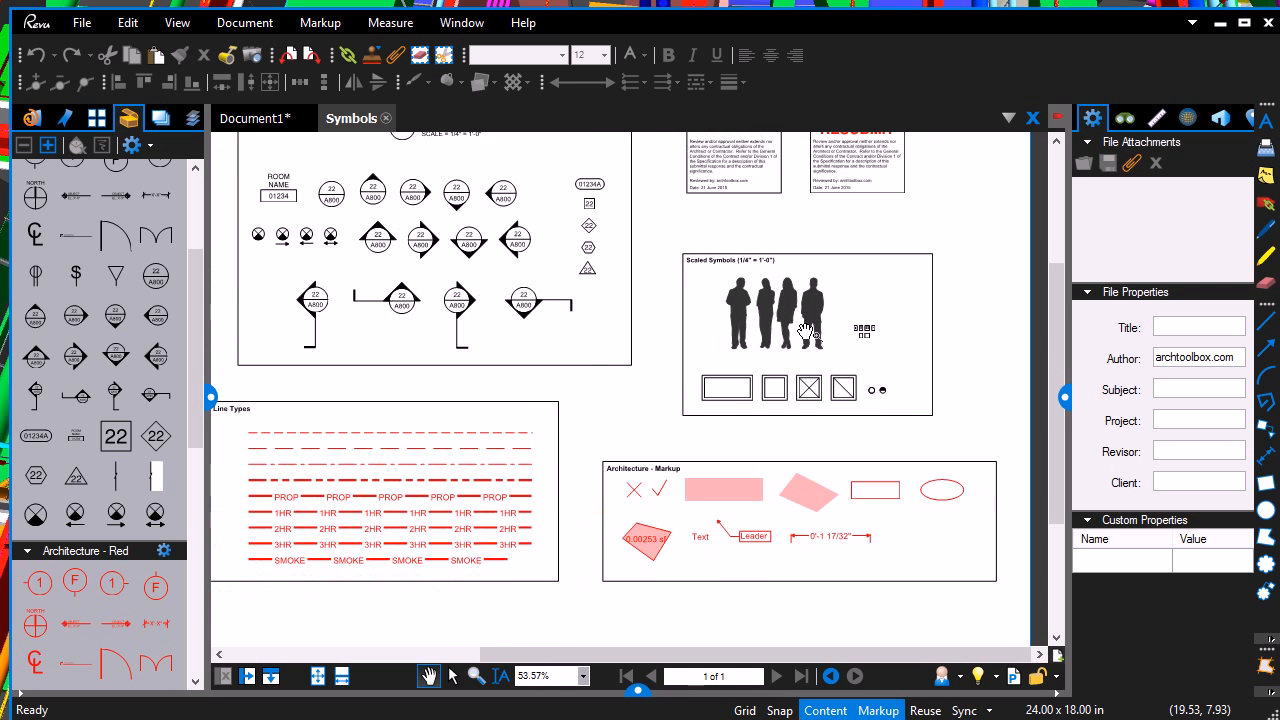